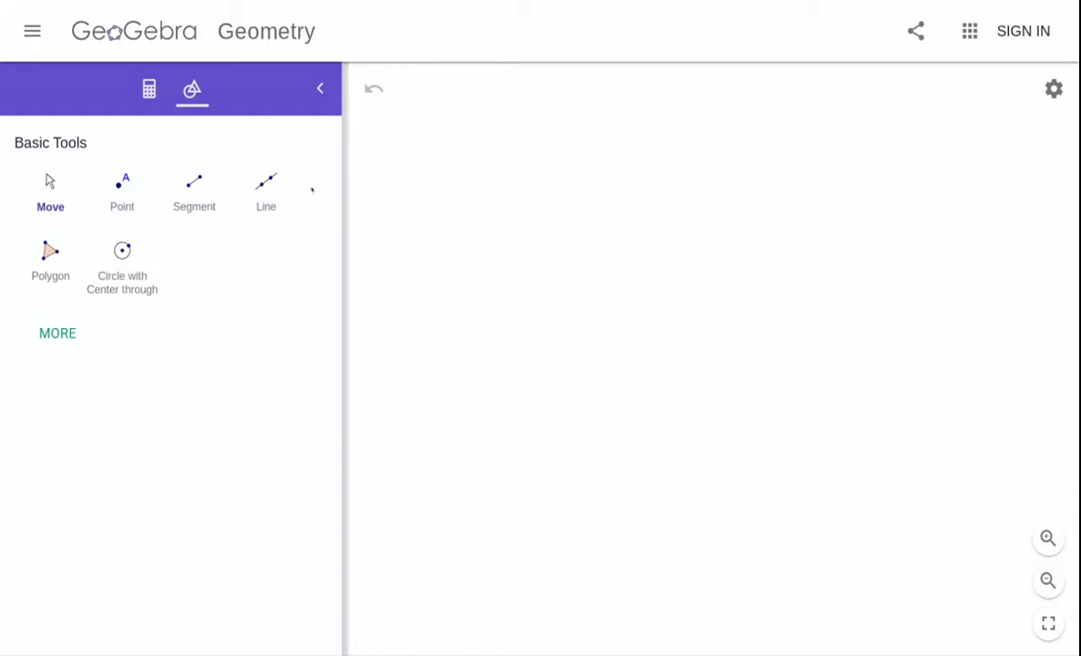
- Place point A, then draw a diagonal line through new points B and C beside it
left_click(119, 187)
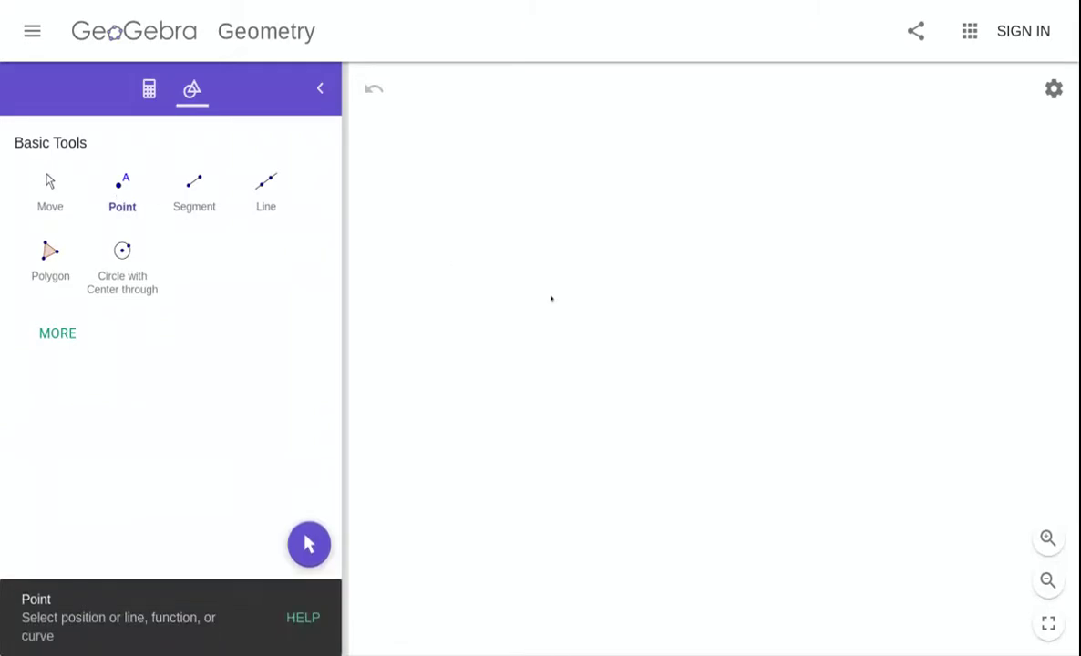
left_click(558, 291)
left_click(267, 180)
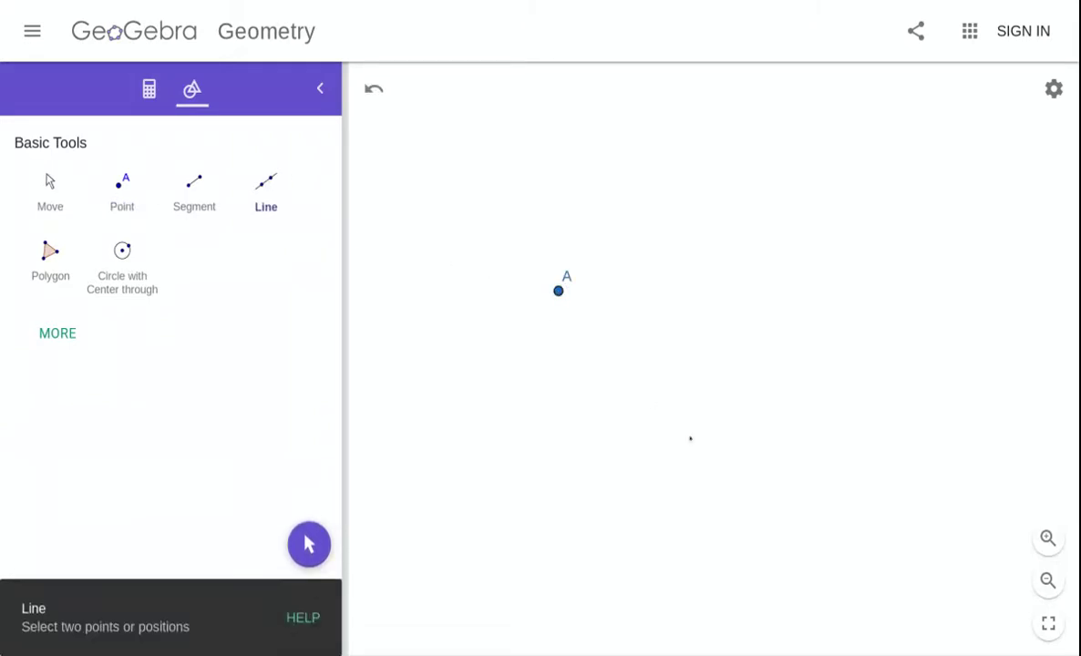
left_click(564, 526)
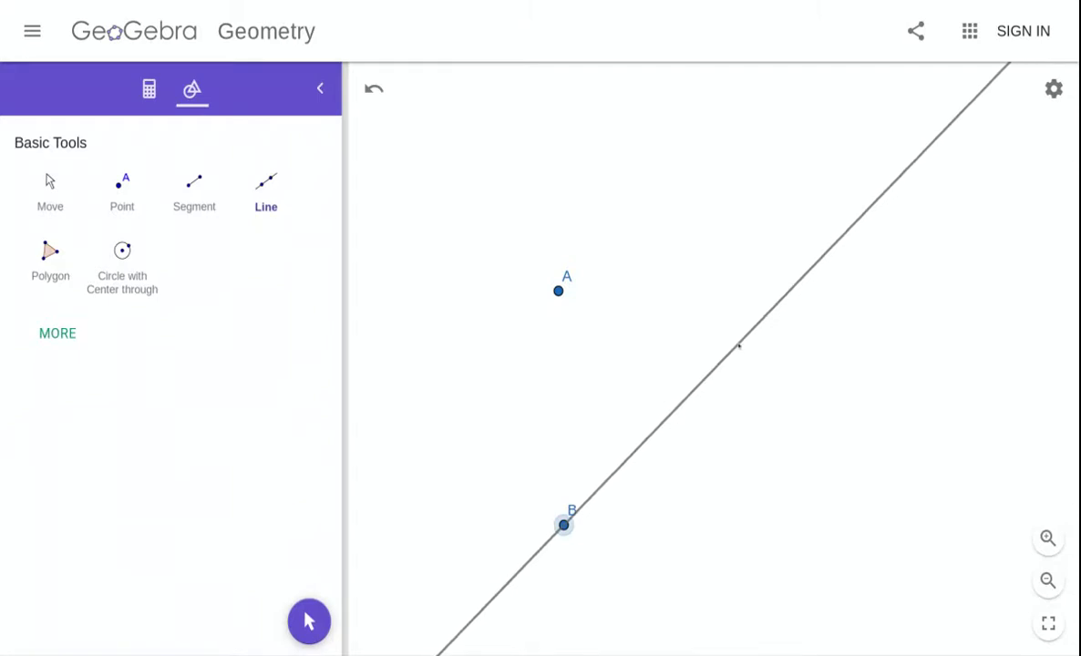
left_click(739, 343)
scroll(1035, 411, "down", 3)
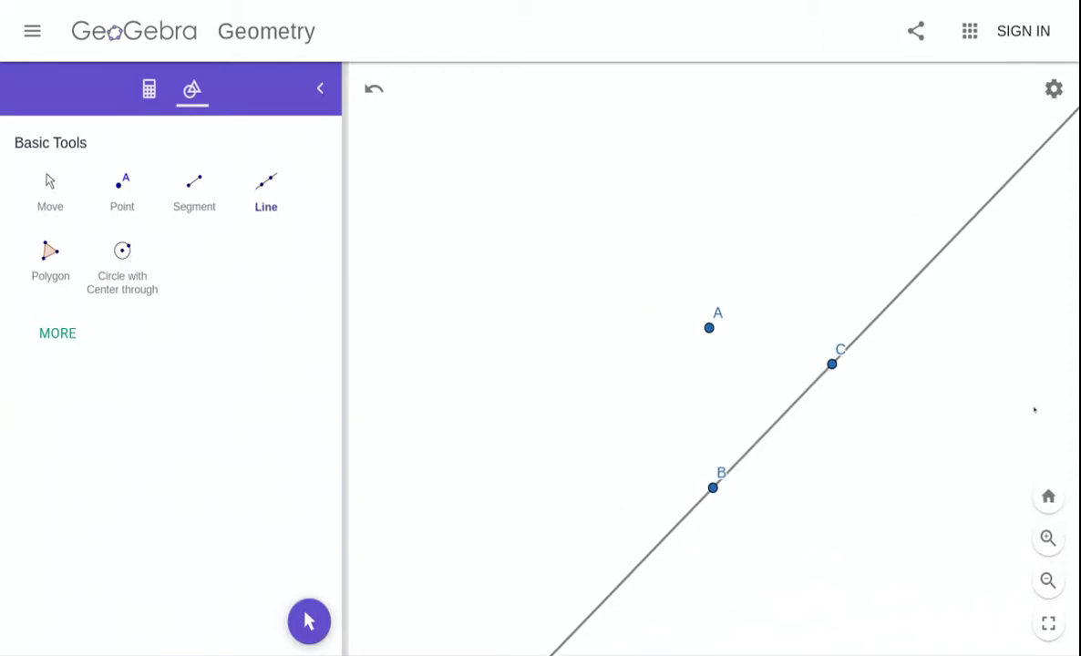
- Hide points B and C with Show / Hide Object, leaving A and the bare line
left_click(51, 193)
left_click(712, 488)
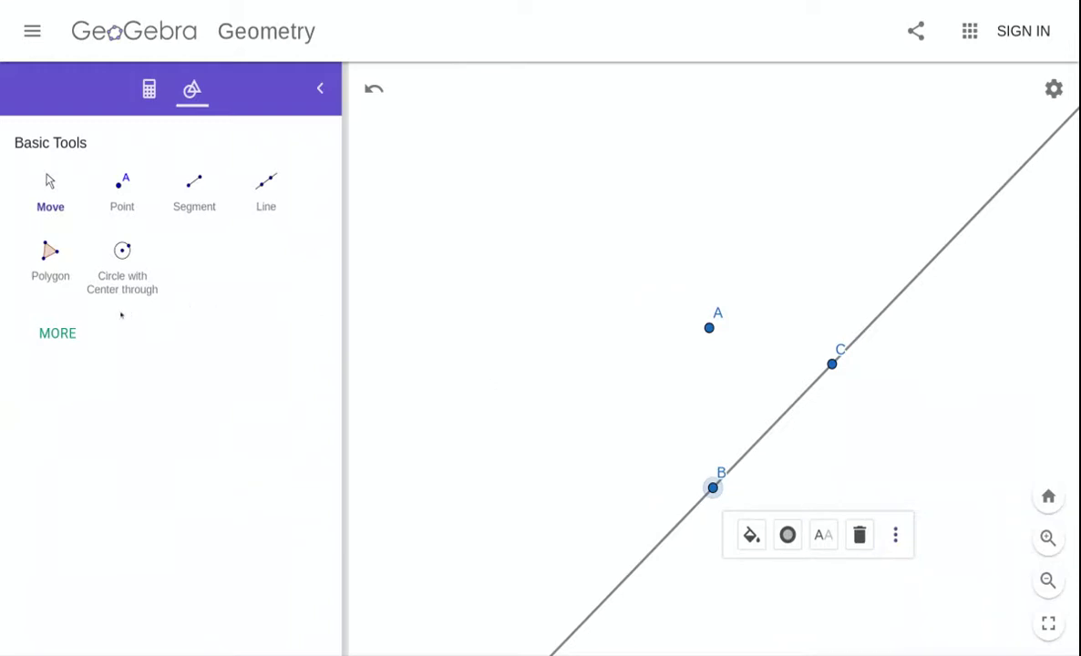
left_click(58, 332)
left_click(193, 365)
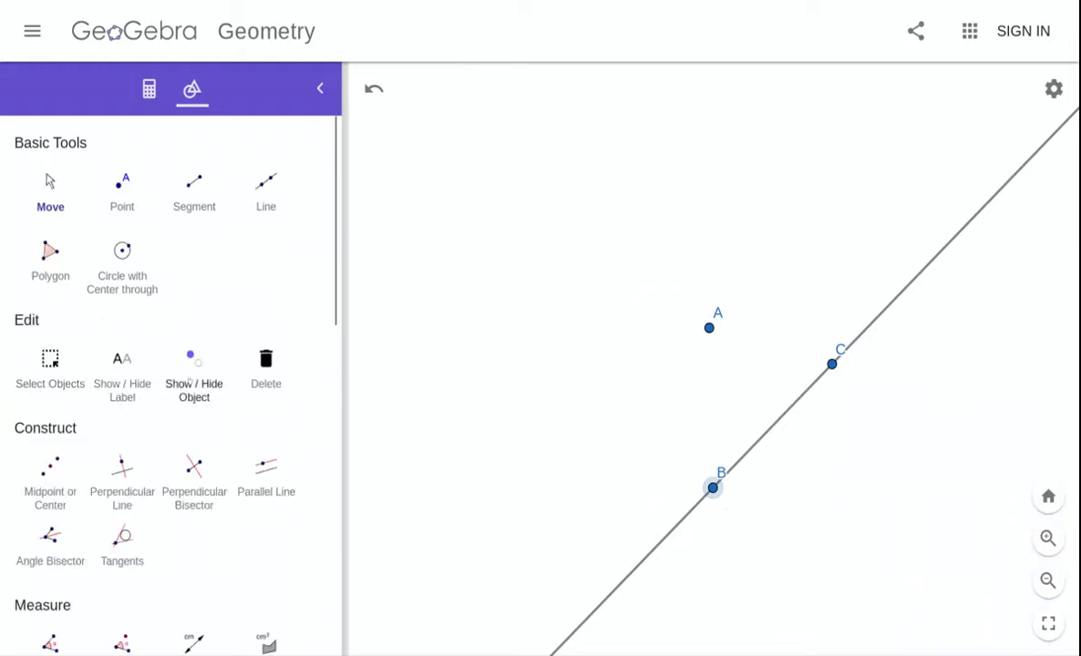
left_click(714, 491)
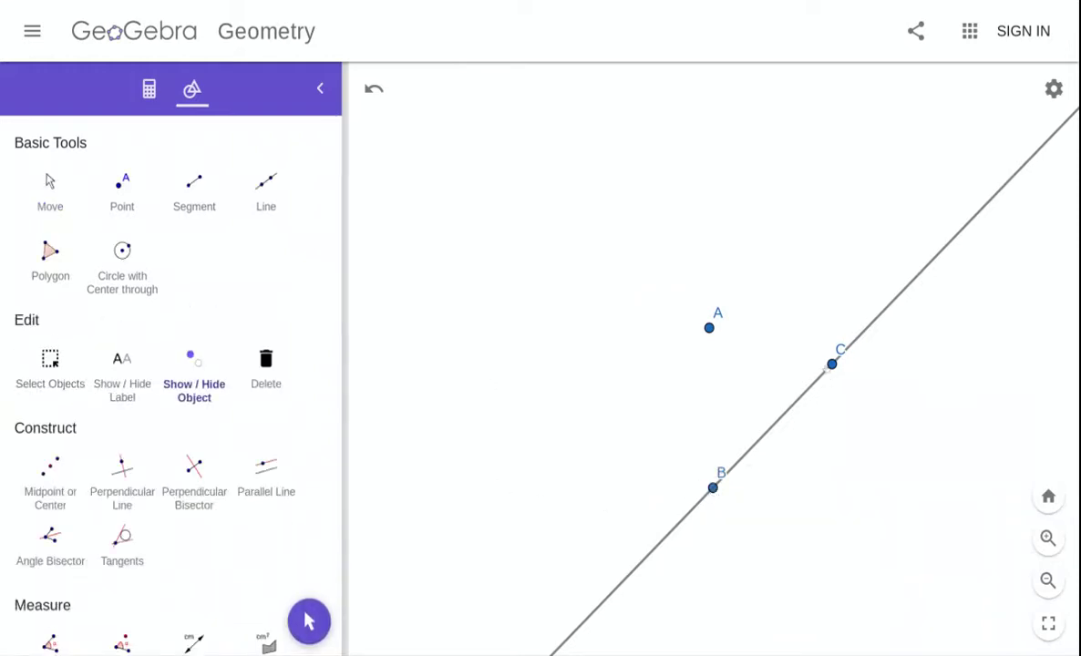
left_click(828, 366)
left_click(713, 487)
left_click(53, 194)
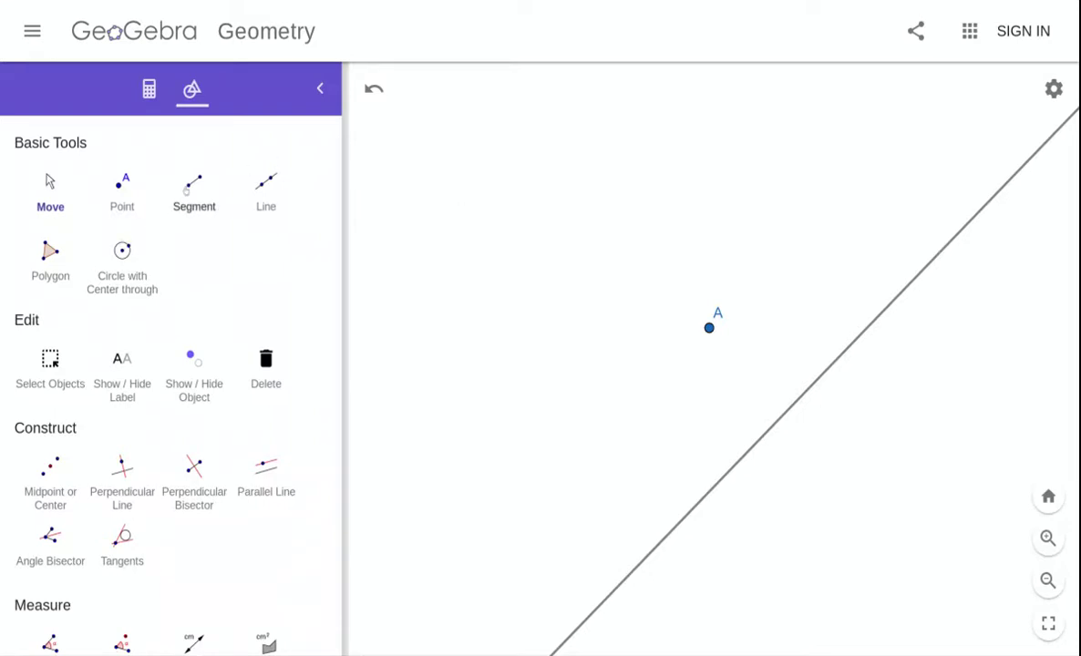
- Draw a short horizontal segment DE near the top-left of the canvas
left_click(178, 178)
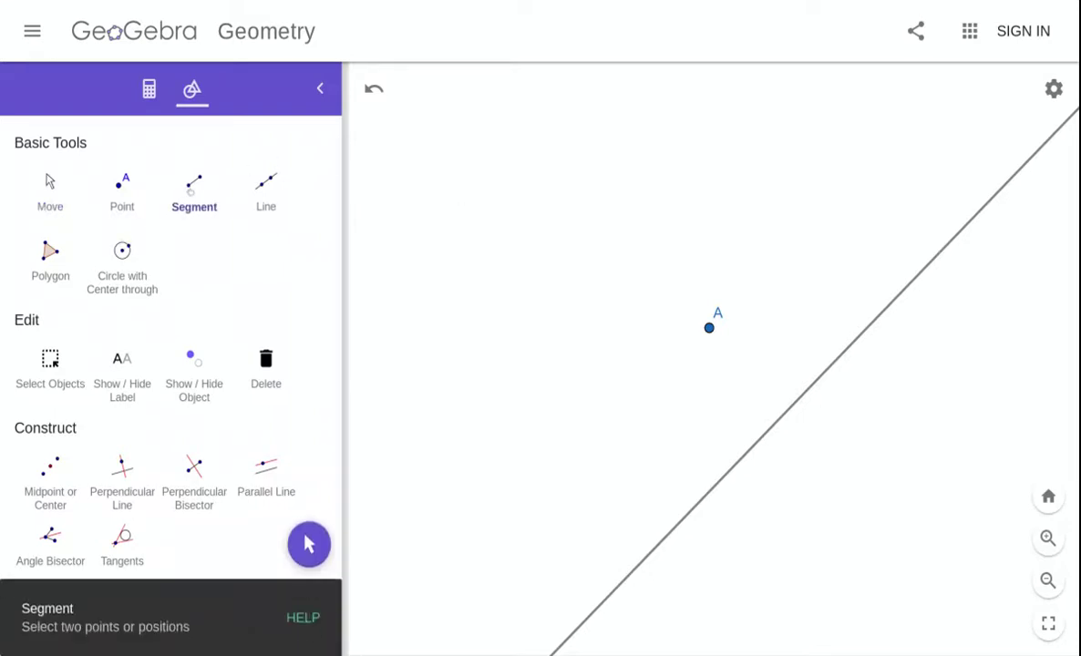
left_click(369, 126)
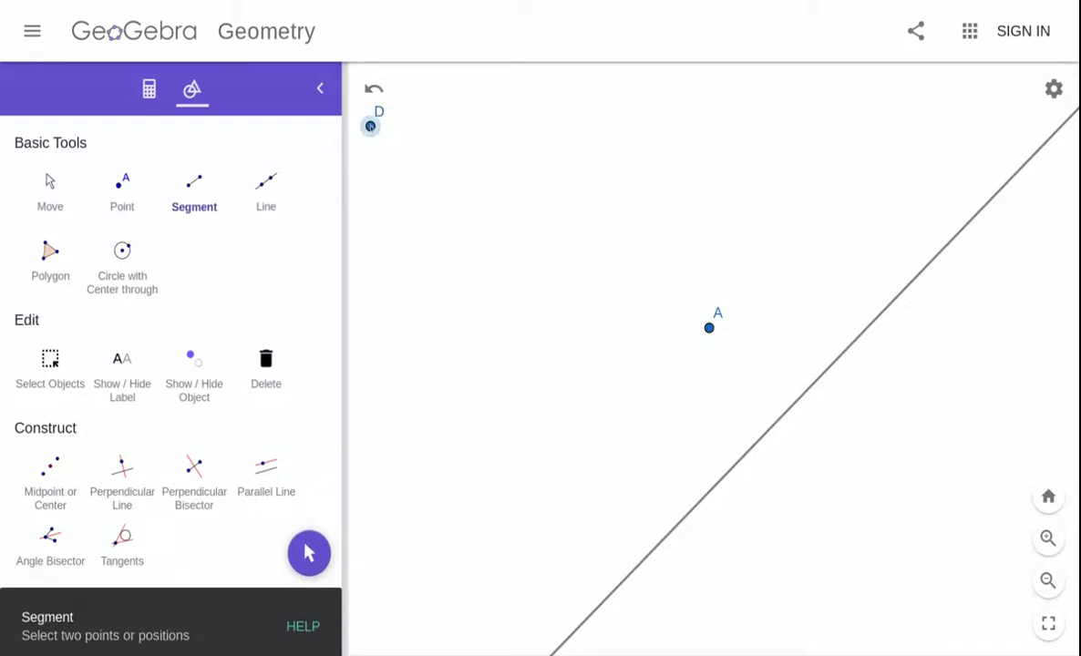
left_click(555, 125)
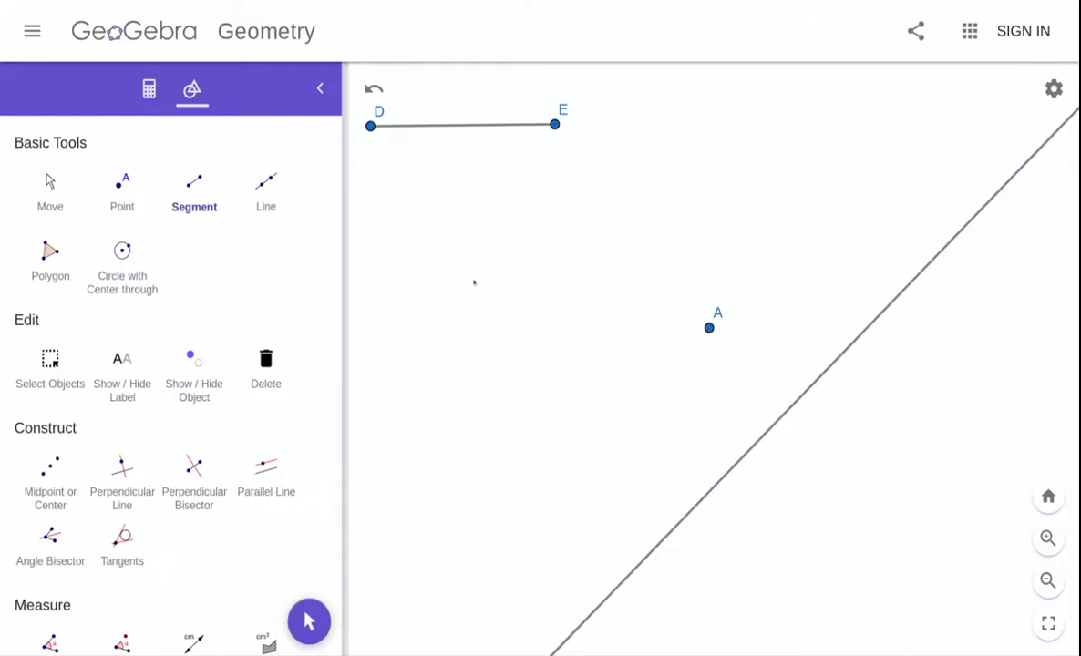
- Draw a compass circle centred at A with radius DE, cutting the diagonal line twice
scroll(113, 369, "down", 1)
scroll(114, 375, "down", 5)
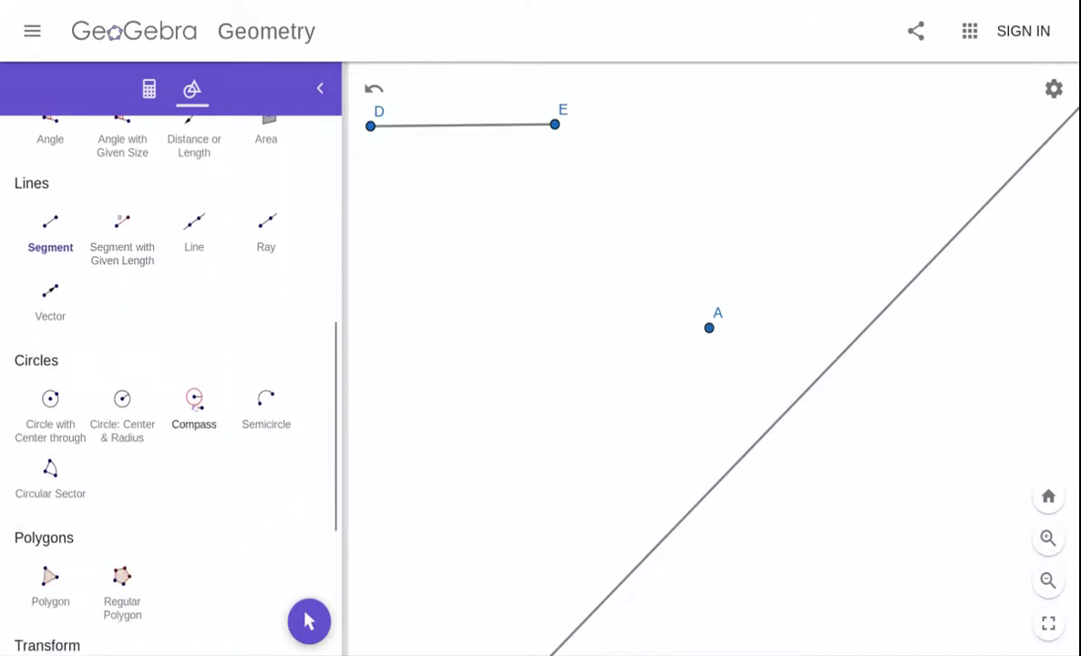
left_click(199, 401)
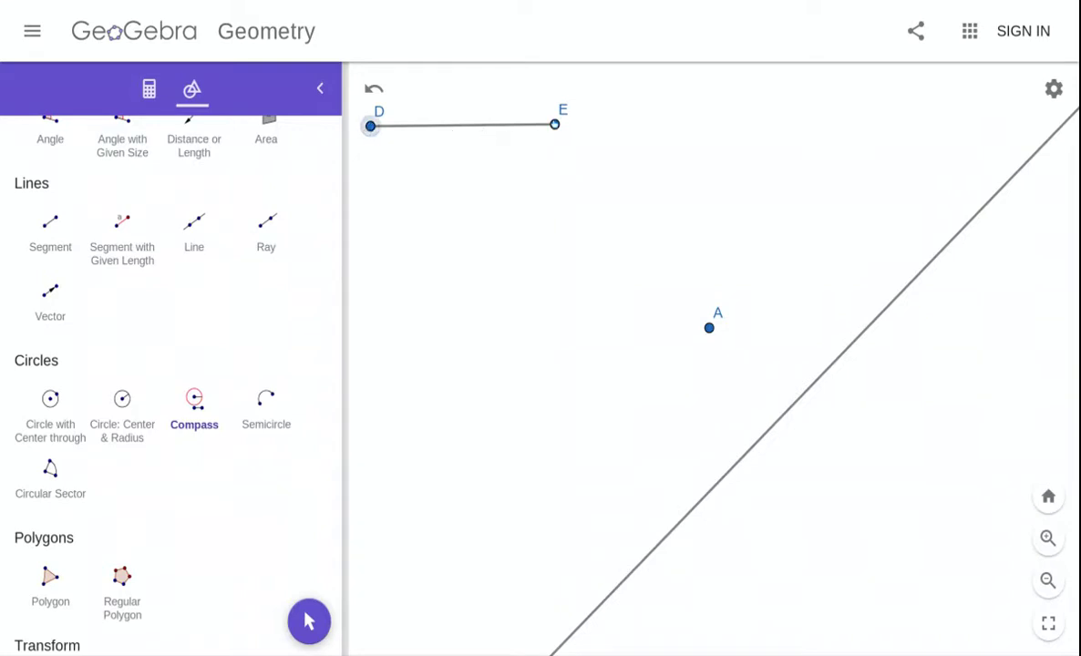
left_click(554, 125)
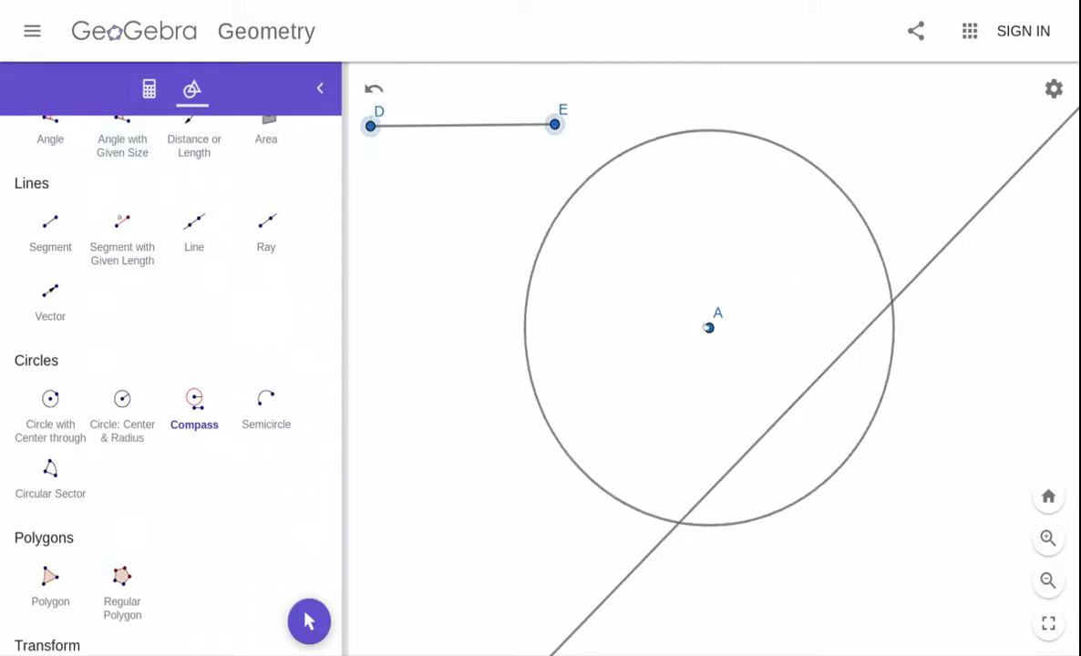
left_click(709, 328)
scroll(240, 365, "up", 5)
scroll(239, 365, "up", 3)
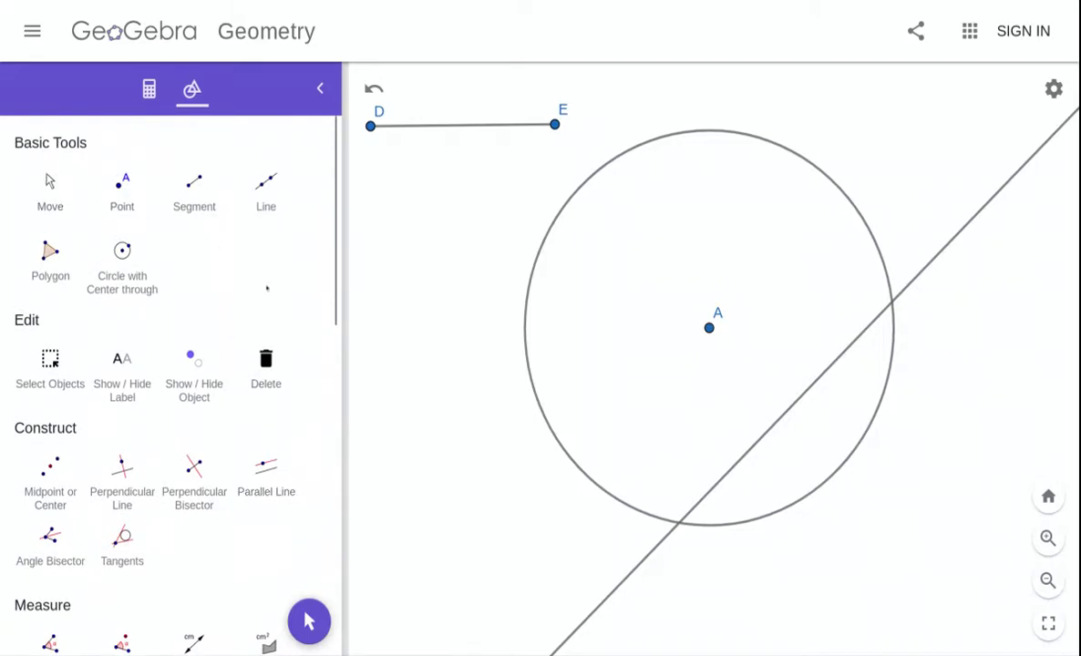
- Add the text label 'r' above segment DE and nudge it to sit centred
scroll(268, 288, "down", 2)
scroll(268, 288, "down", 5)
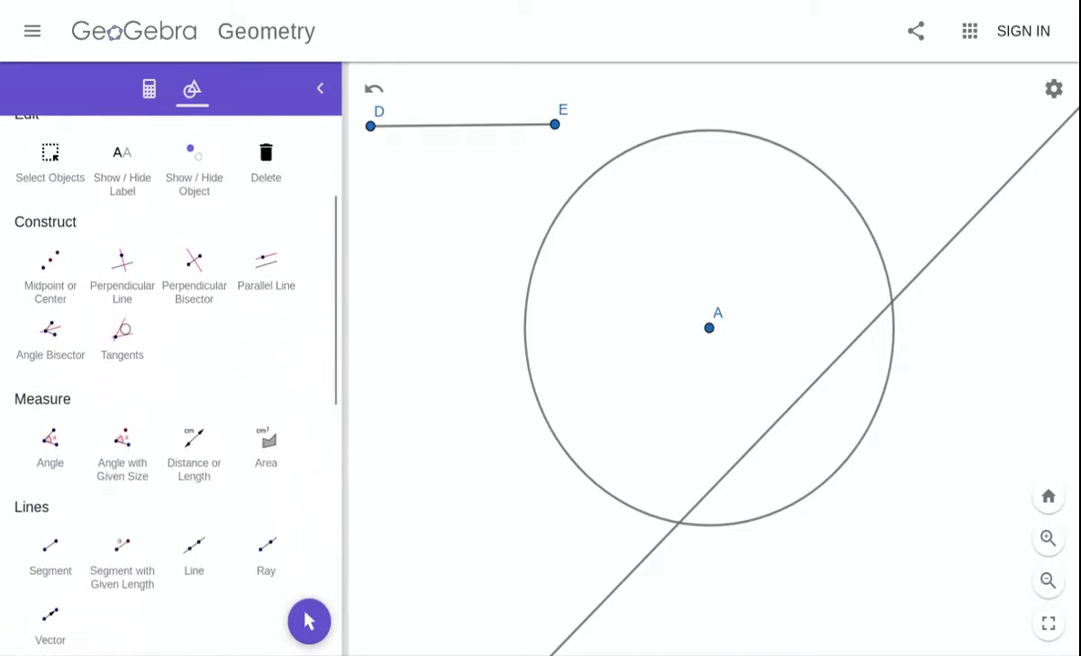
scroll(194, 369, "down", 3)
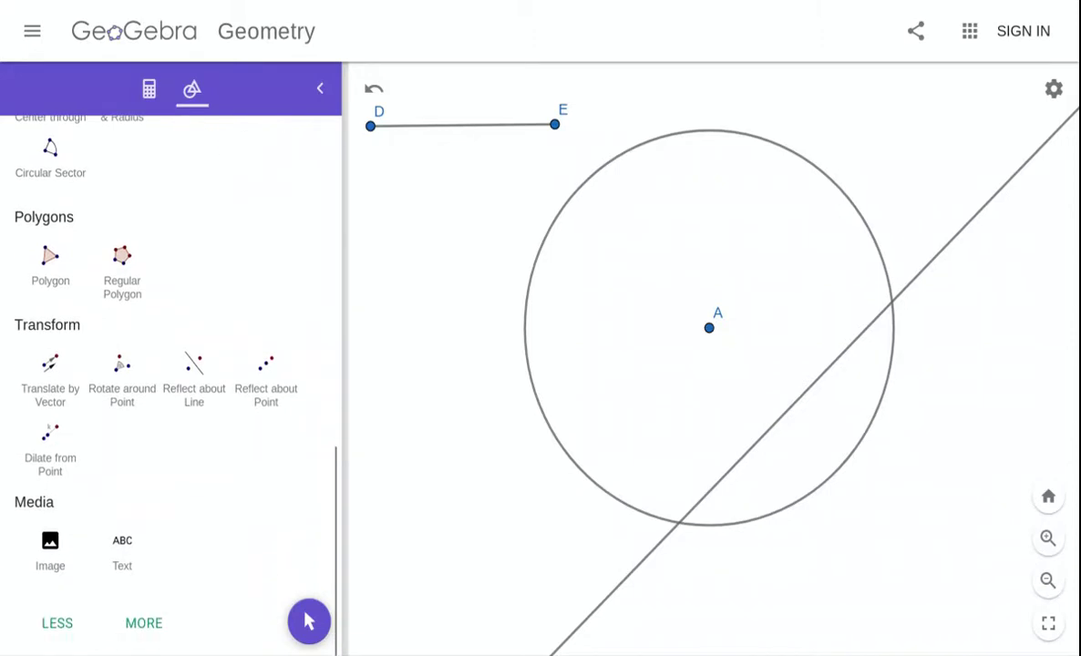
left_click(122, 543)
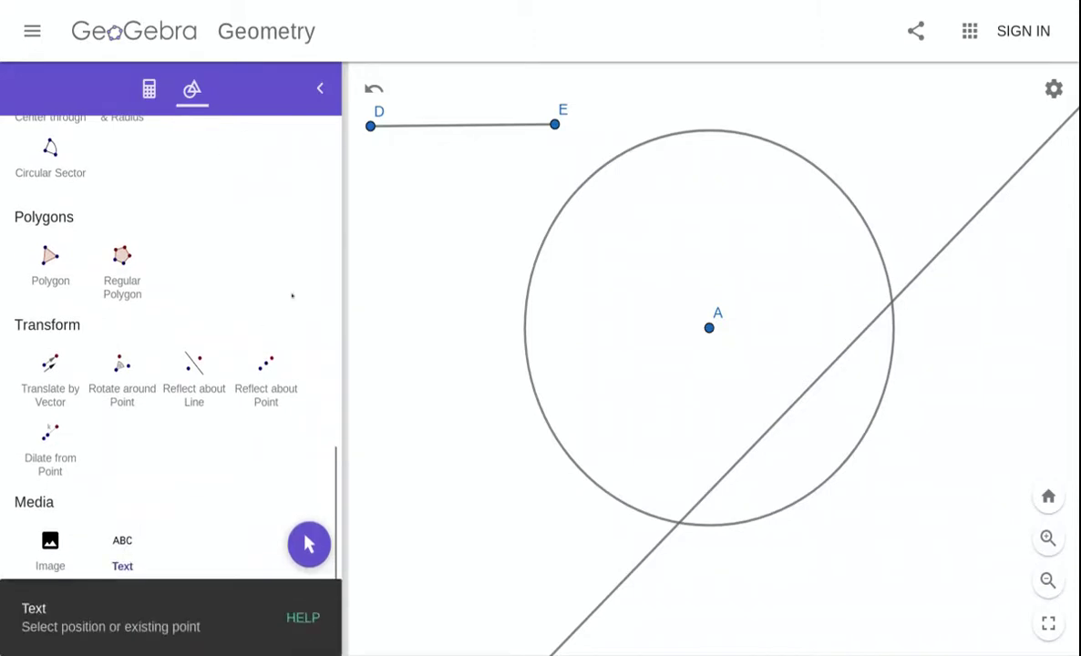
left_click(444, 105)
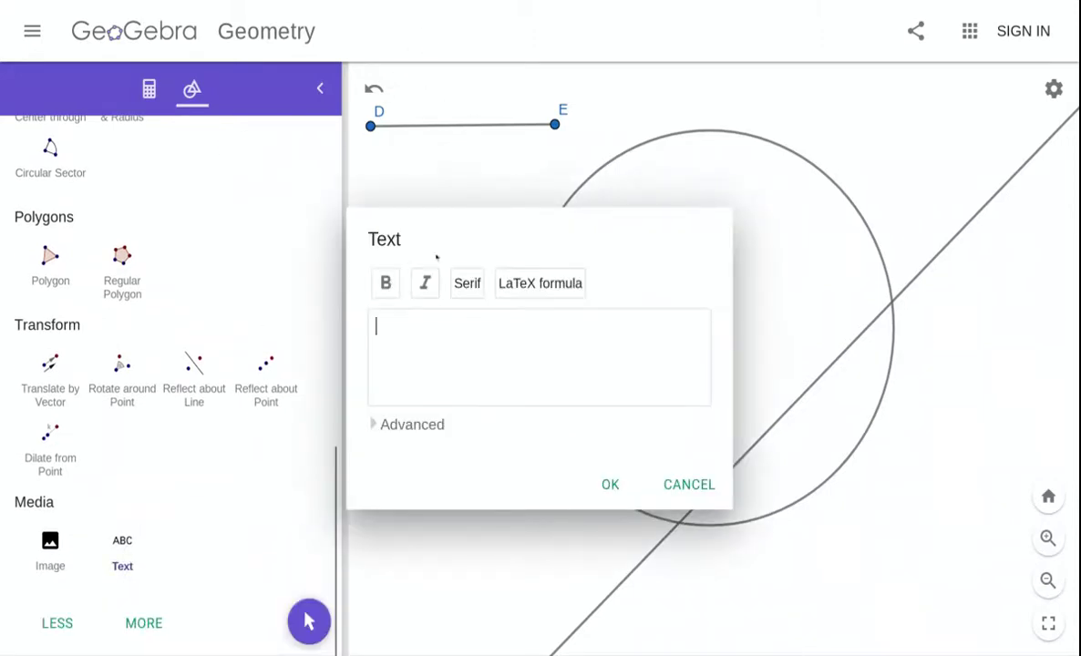
type("r")
left_click(608, 484)
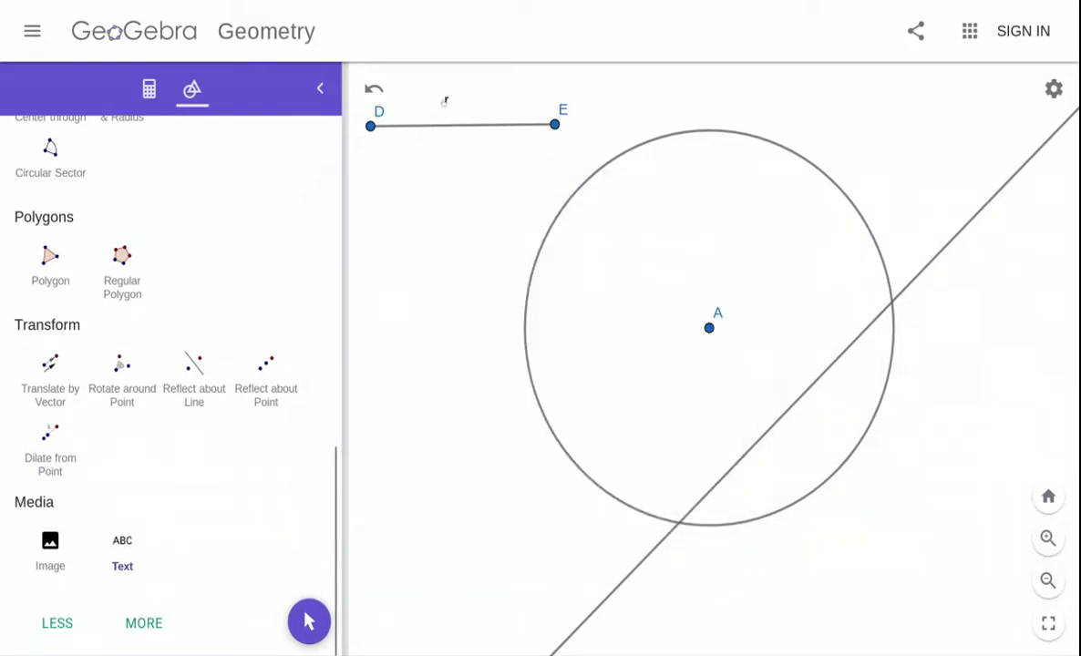
left_click(450, 100)
left_click_drag(450, 100, 456, 105)
scroll(173, 257, "up", 3)
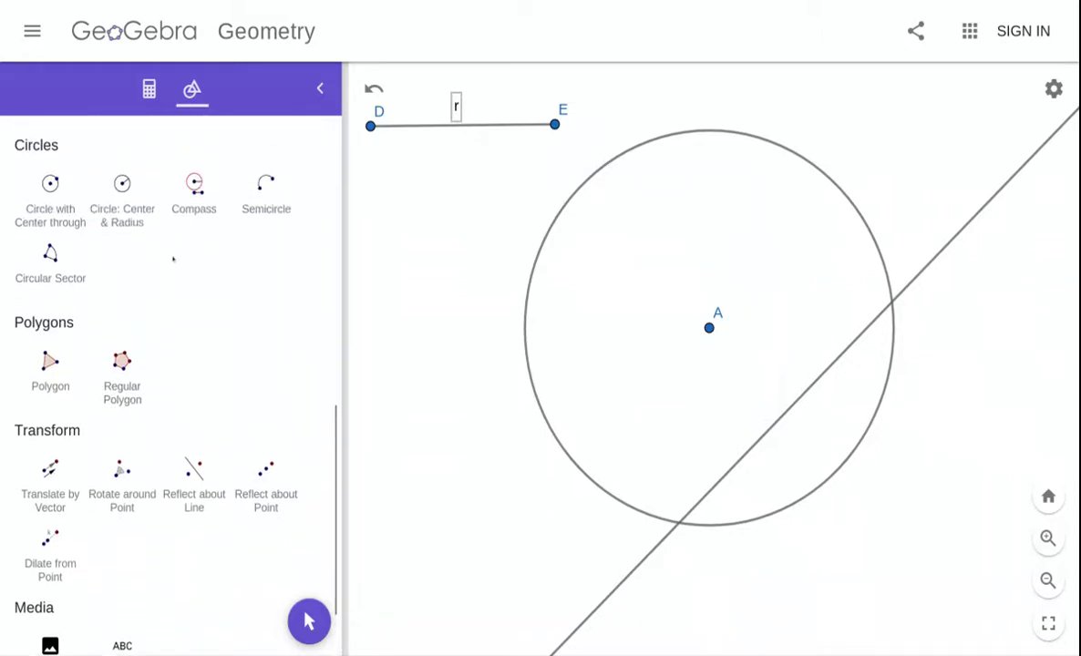
scroll(189, 267, "up", 2)
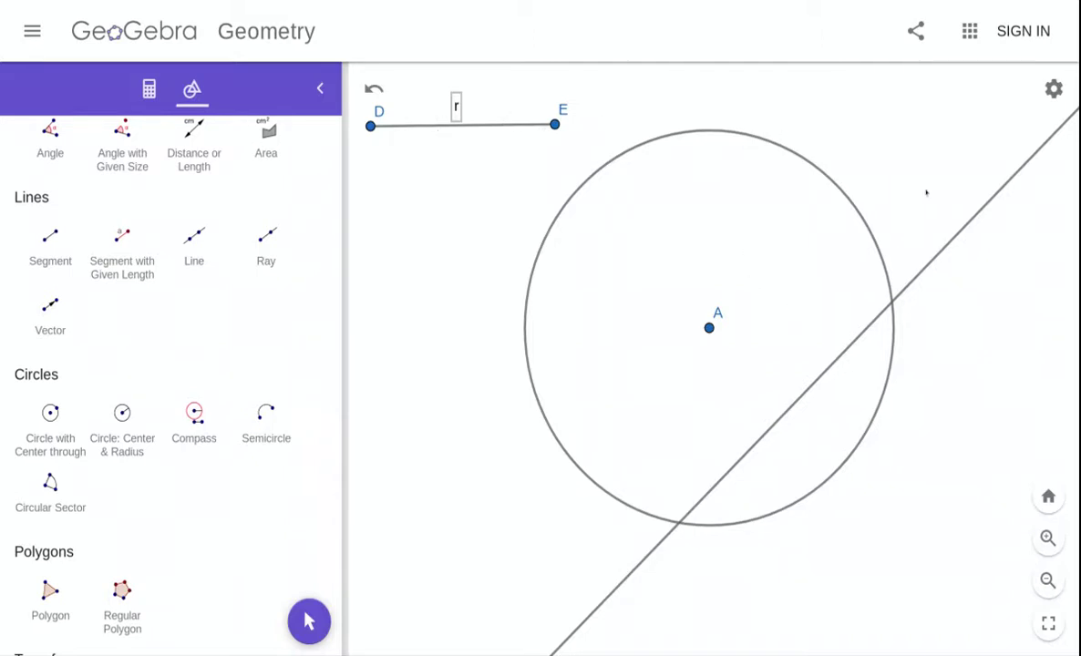
- Zoom out on the canvas so the diagonal line runs well below circle A
scroll(951, 225, "down", 5)
scroll(952, 222, "down", 4)
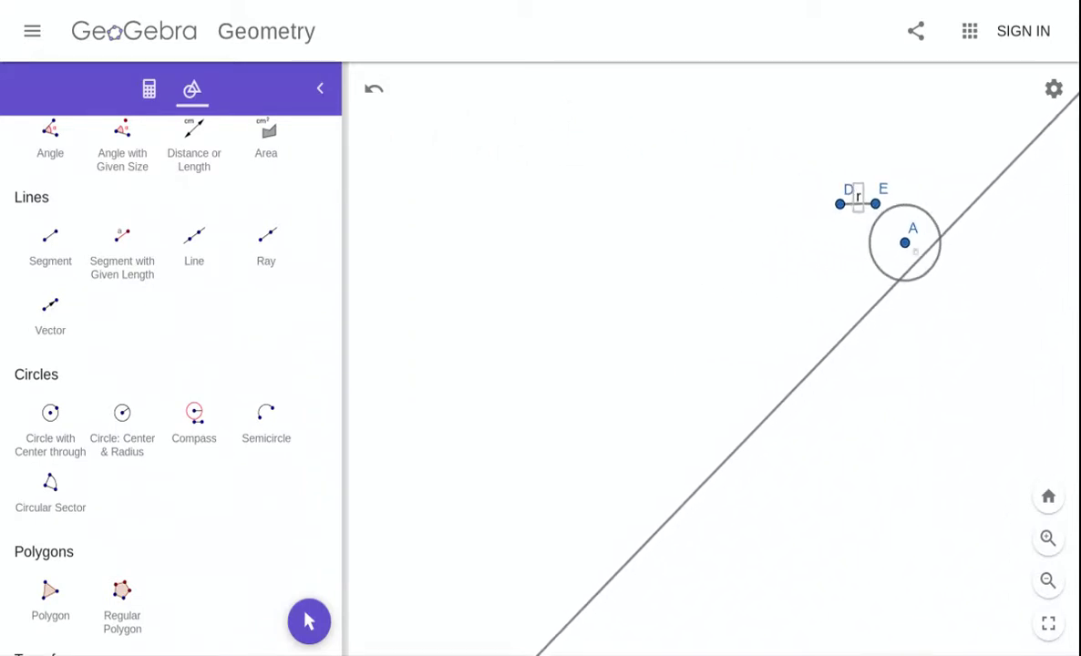
scroll(805, 390, "up", 5)
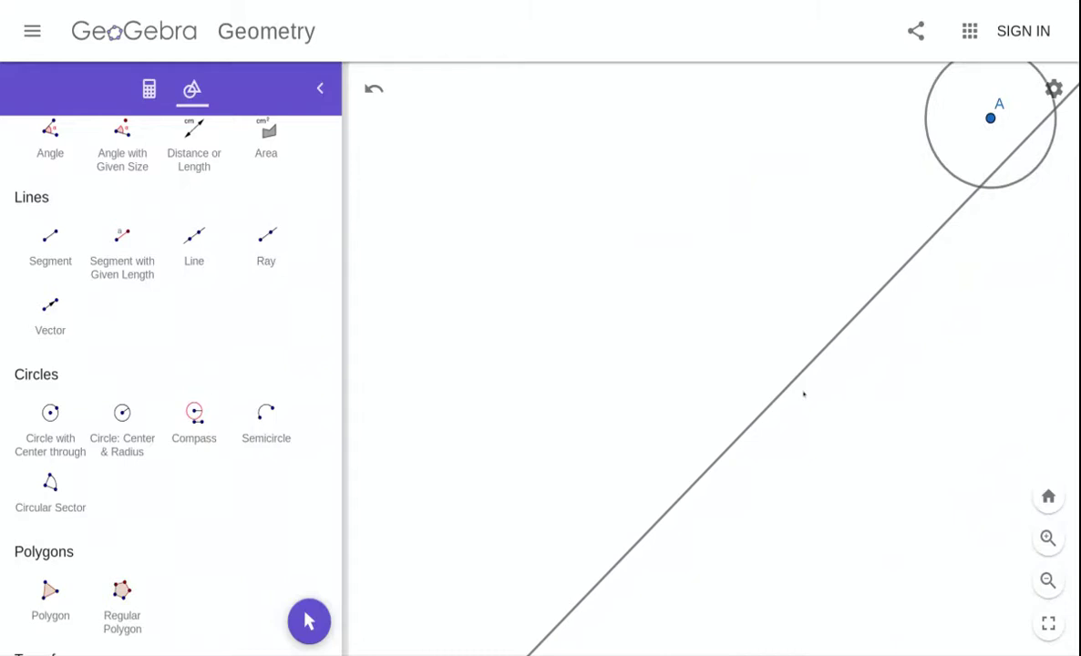
scroll(804, 394, "up", 3)
scroll(804, 394, "down", 5)
scroll(793, 402, "down", 2)
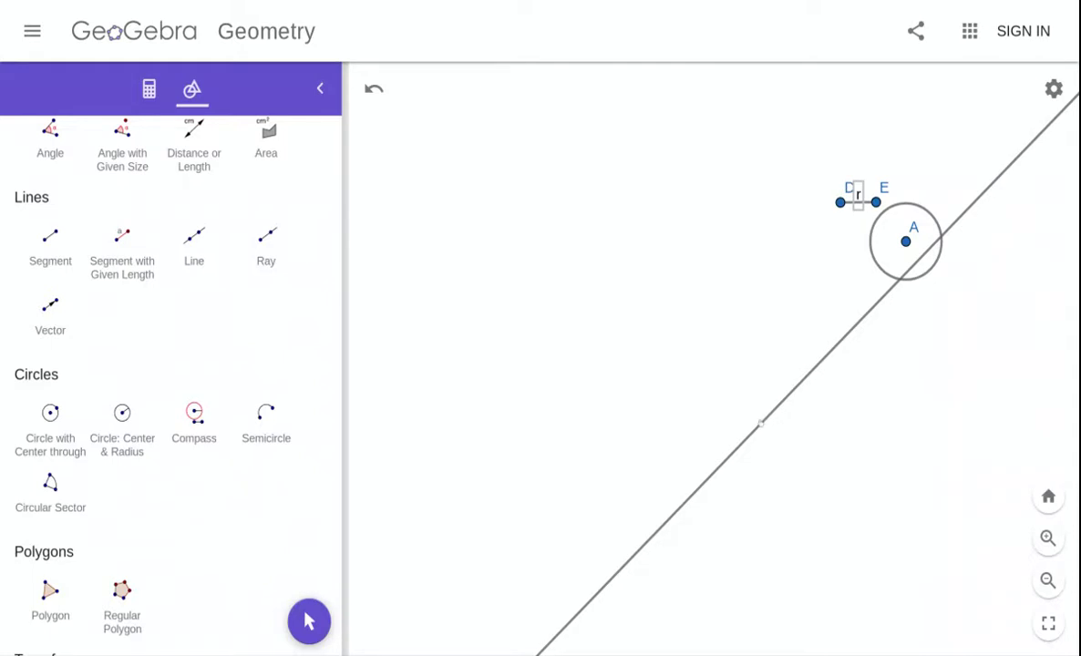
scroll(225, 199, "up", 5)
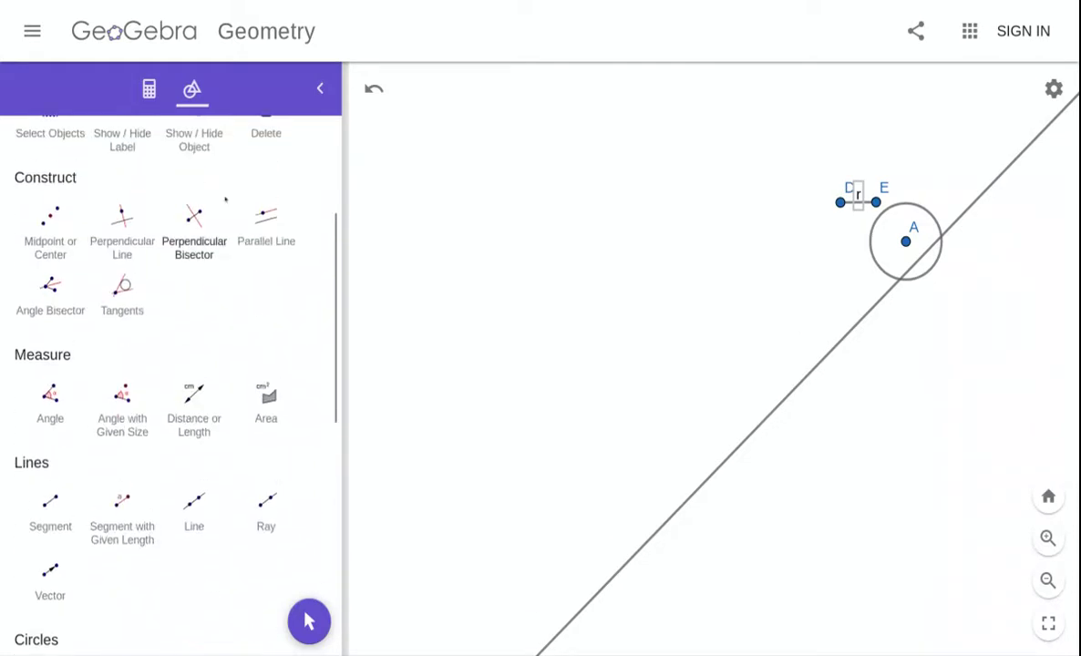
left_click(126, 175)
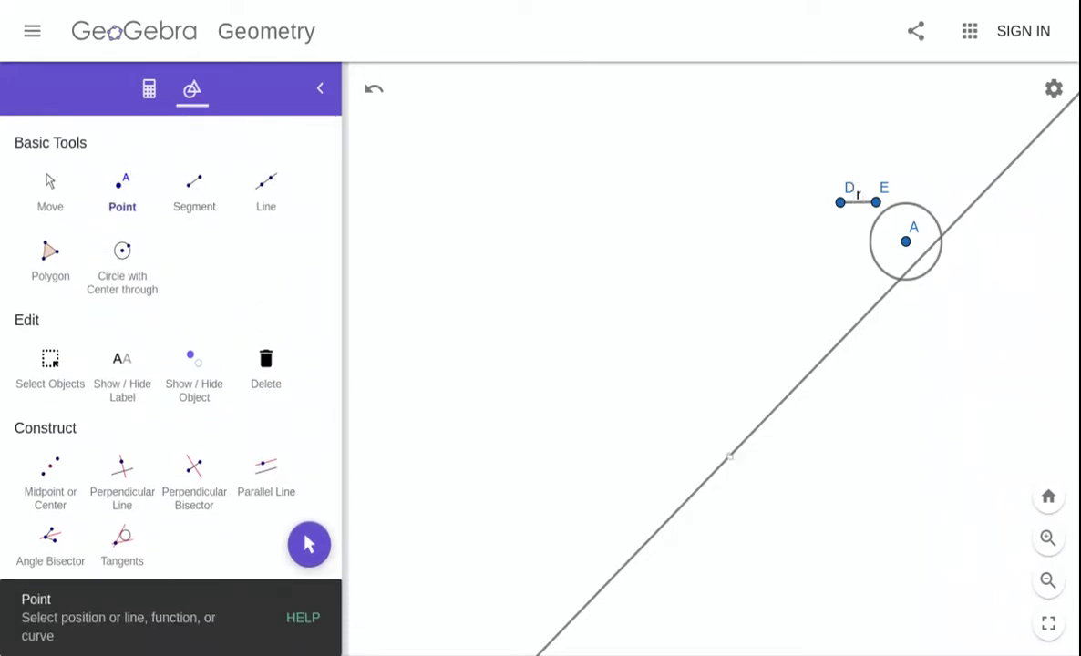
- Place point F on the line and draw a radius-DE circle centred on it
left_click(733, 453)
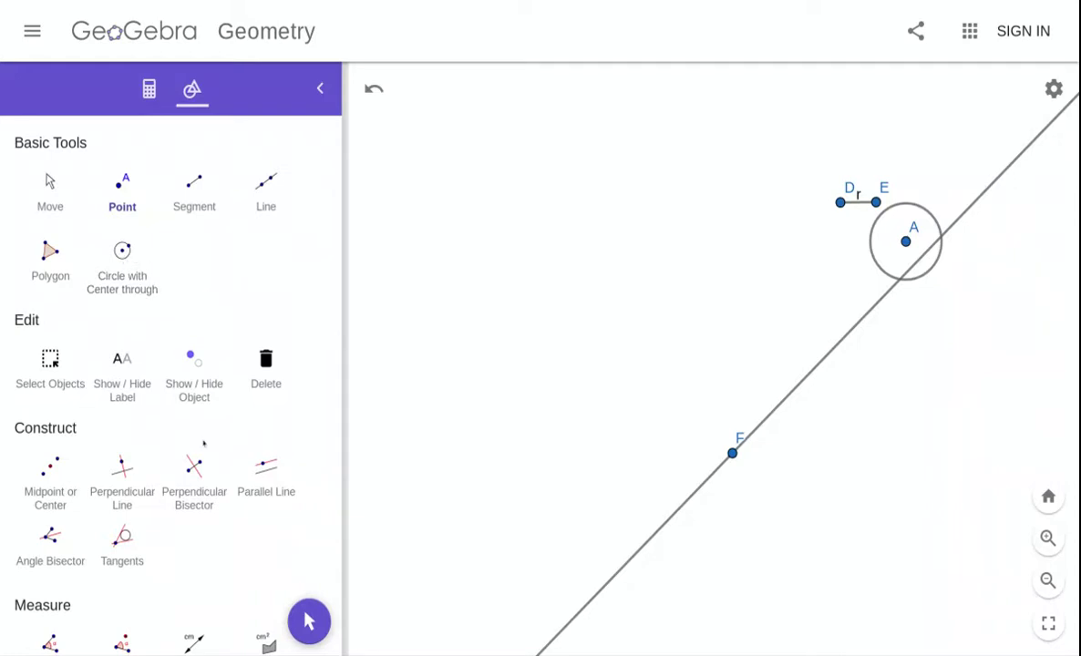
scroll(254, 510, "down", 1)
scroll(254, 511, "down", 6)
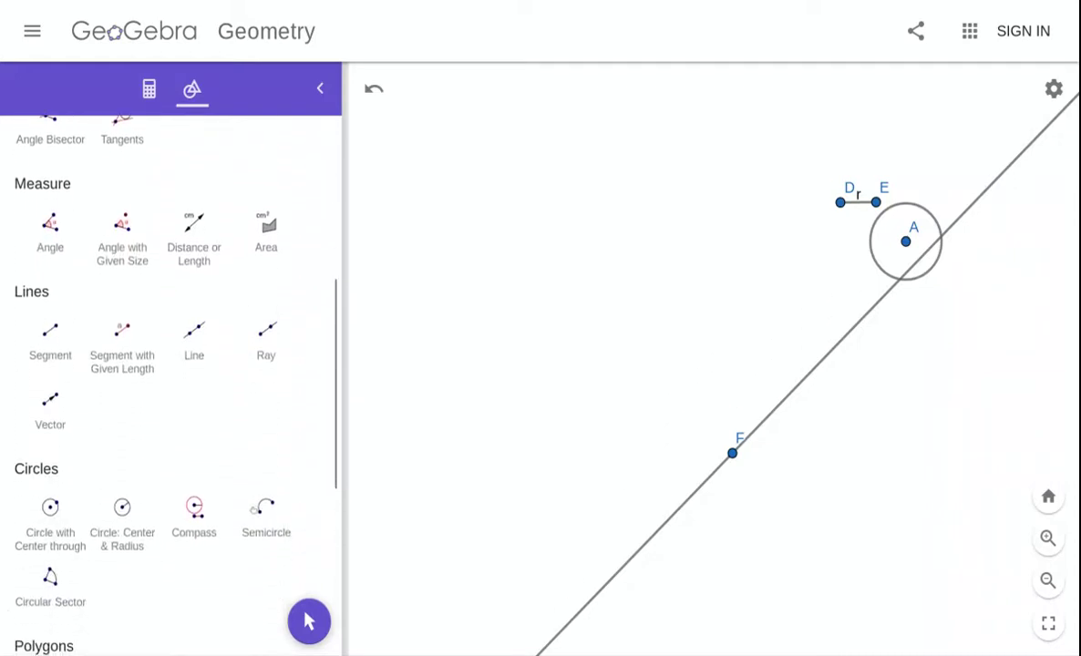
left_click(191, 436)
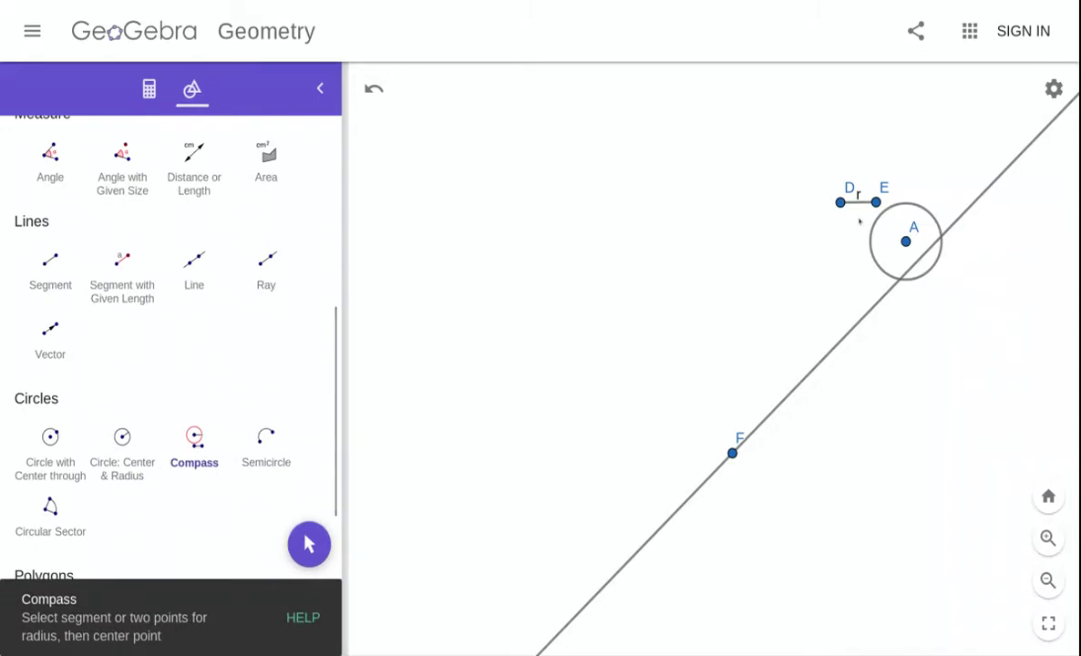
left_click(873, 202)
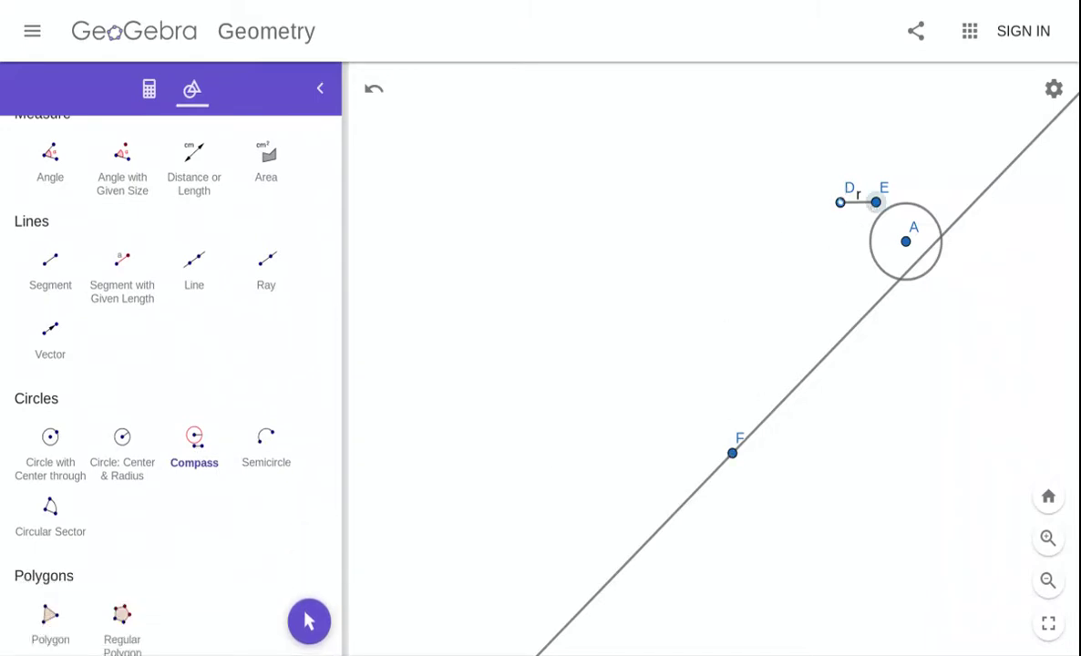
left_click(840, 202)
left_click(732, 453)
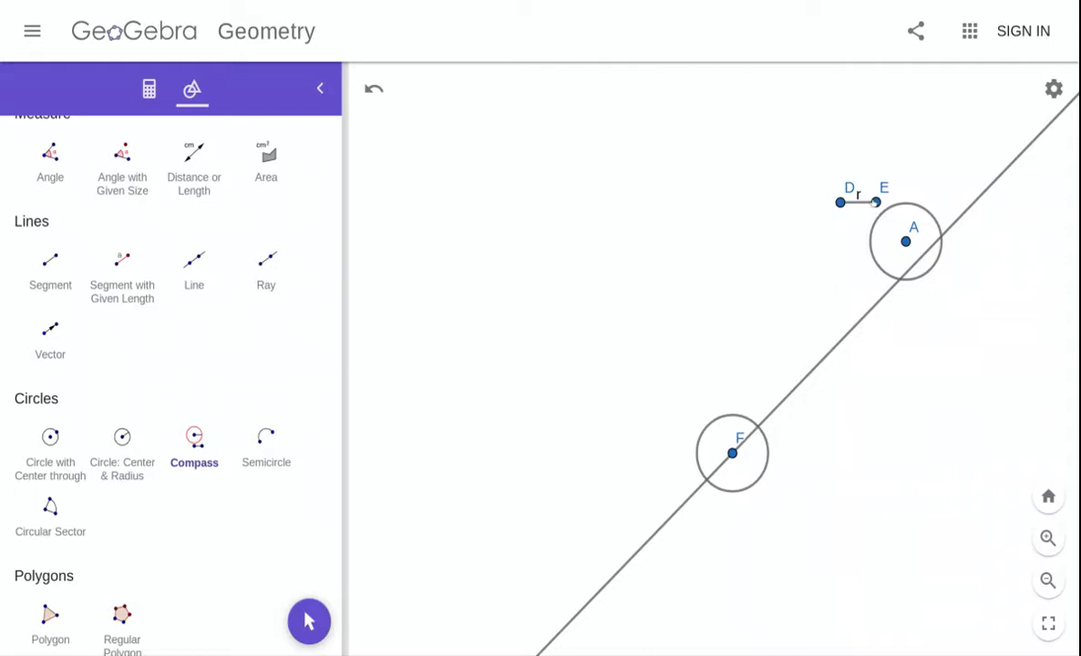
- Pick DE as the compass radius once more without placing another circle
left_click(876, 203)
left_click(840, 203)
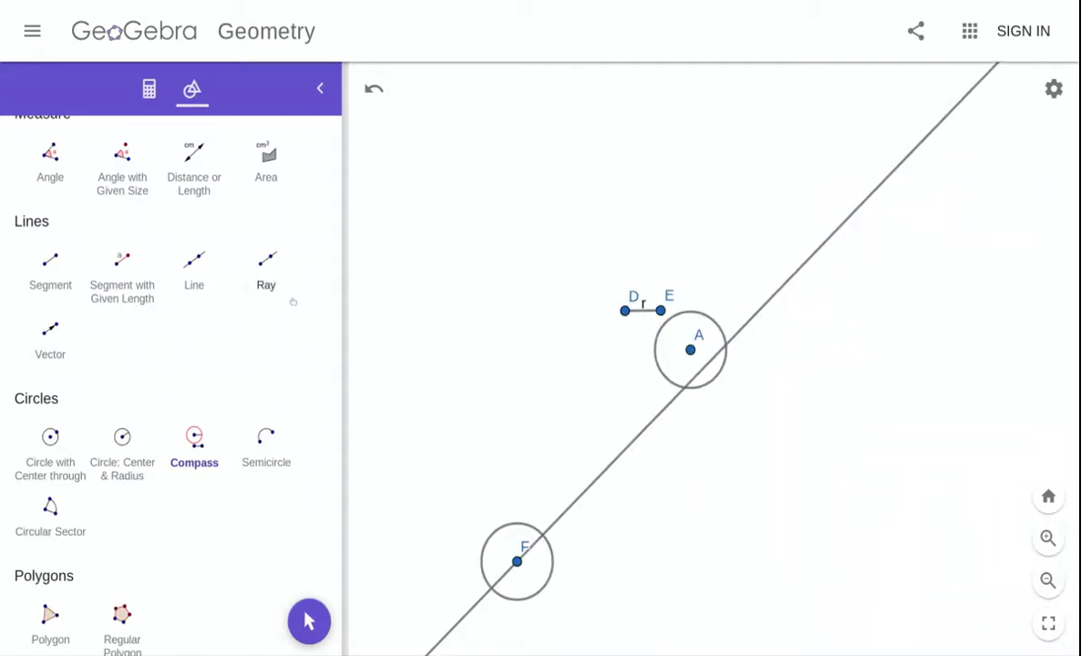
scroll(267, 290, "up", 3)
scroll(266, 289, "down", 1)
scroll(266, 290, "up", 1)
scroll(266, 290, "up", 5)
left_click(129, 190)
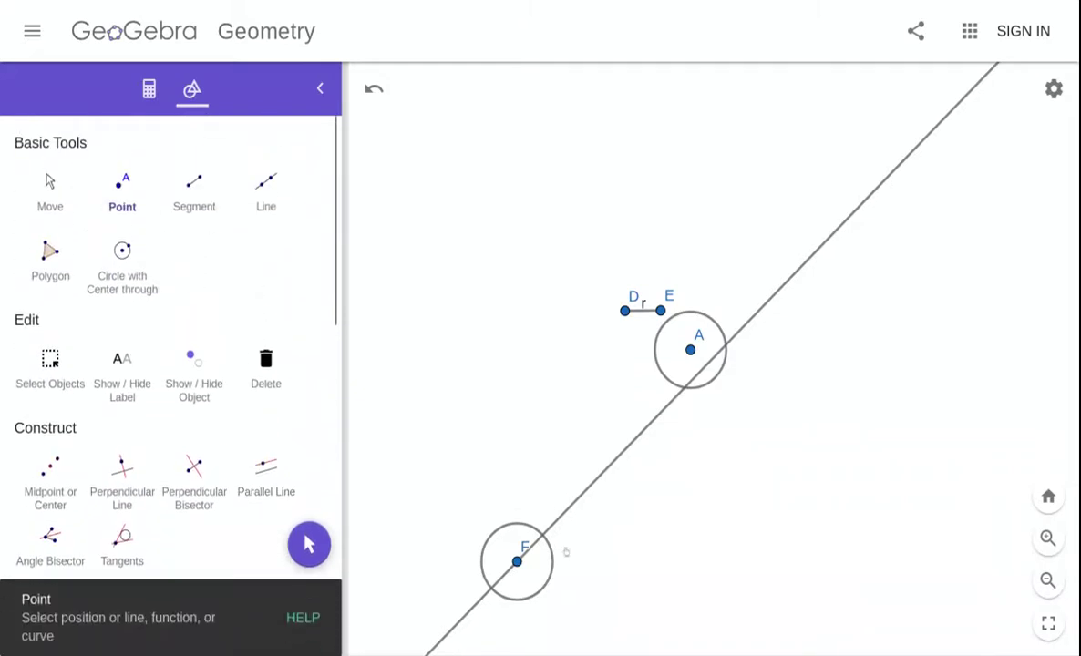
- Place point G on the line just above F and draw a radius-GF circle centred on G
left_click(554, 522)
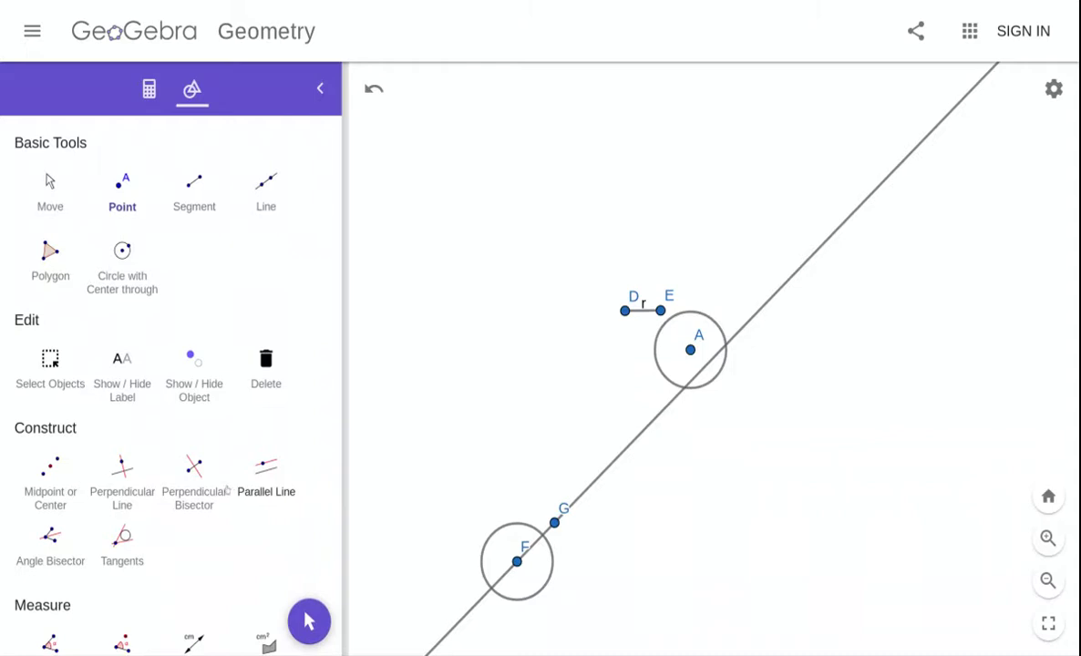
scroll(211, 455, "down", 5)
left_click(203, 508)
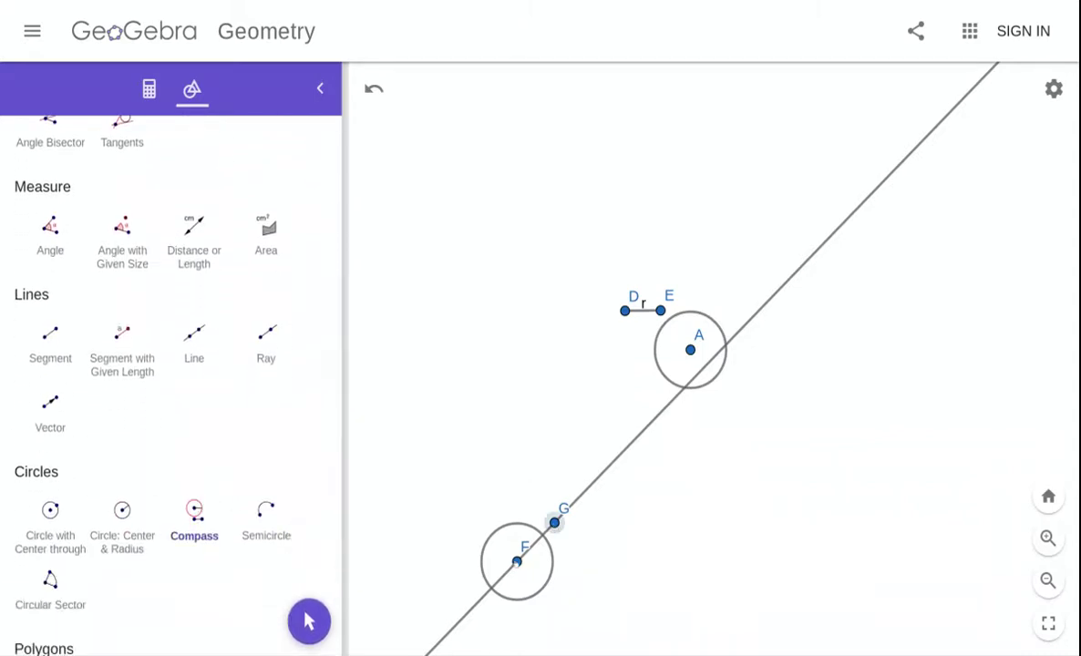
left_click(554, 523)
left_click(517, 561)
left_click(555, 522)
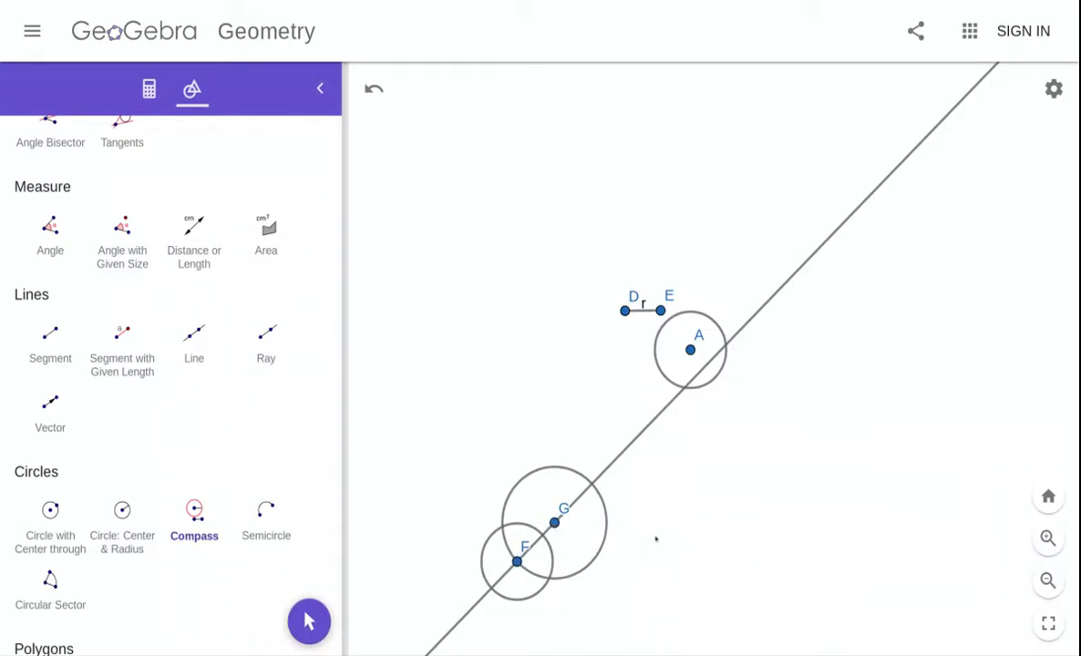
- Pan the construction up and right, then draw a radius-FG circle centred on F
scroll(278, 205, "up", 5)
left_click(51, 187)
left_click_drag(460, 347, 606, 205)
scroll(203, 406, "down", 4)
scroll(202, 408, "down", 2)
left_click(194, 512)
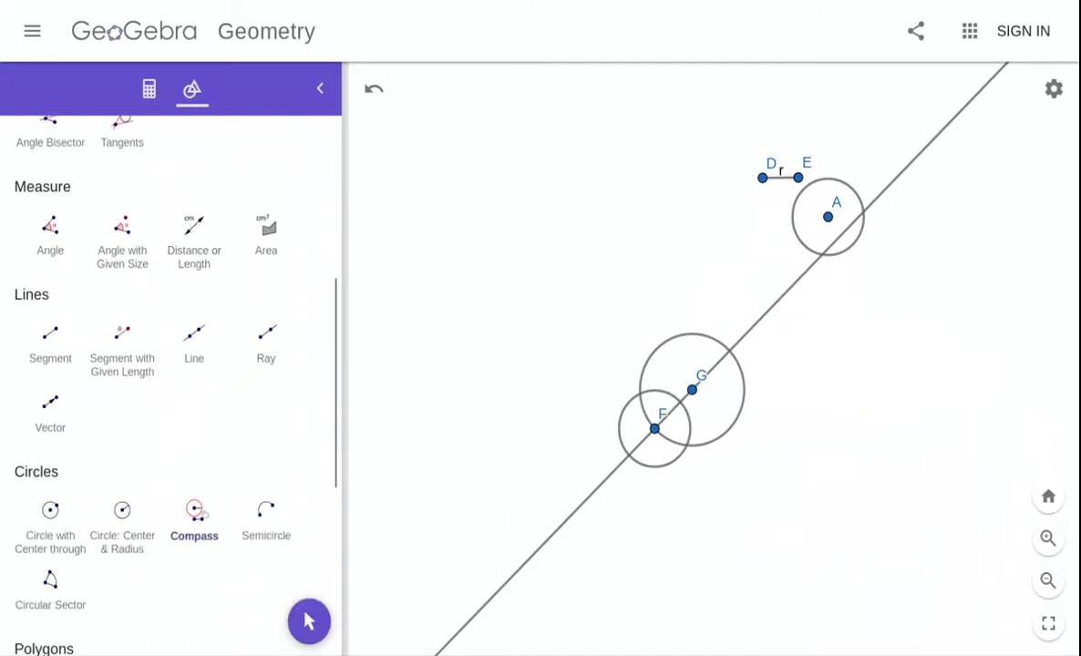
left_click(655, 429)
left_click(692, 390)
left_click(655, 429)
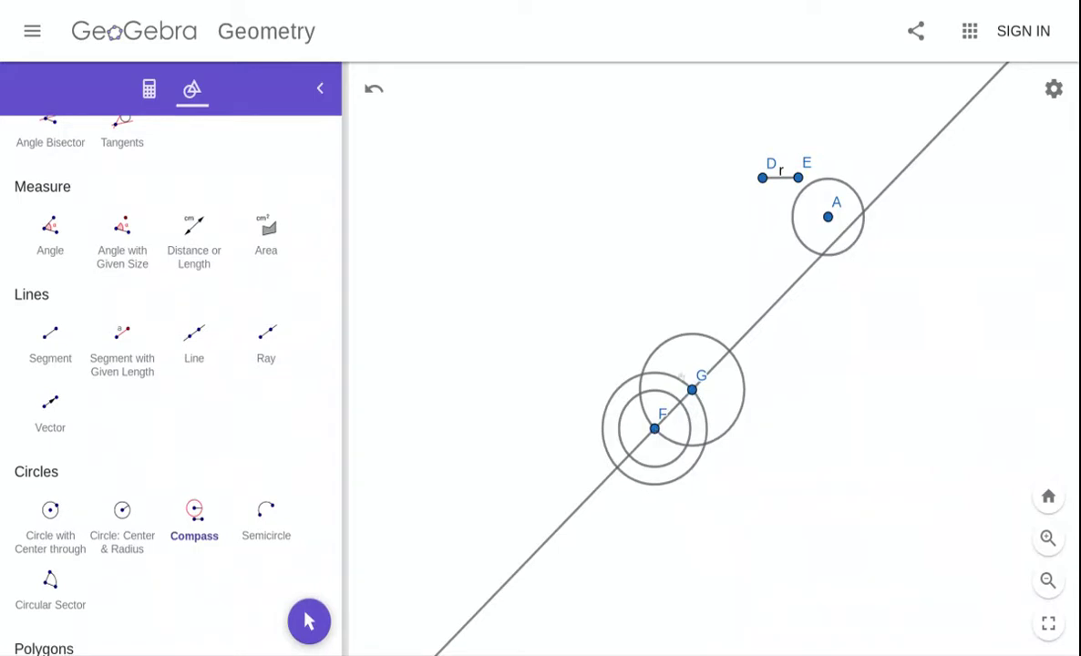
- Draw another radius-FG circle centred at new point H lower down the line
left_click(654, 429)
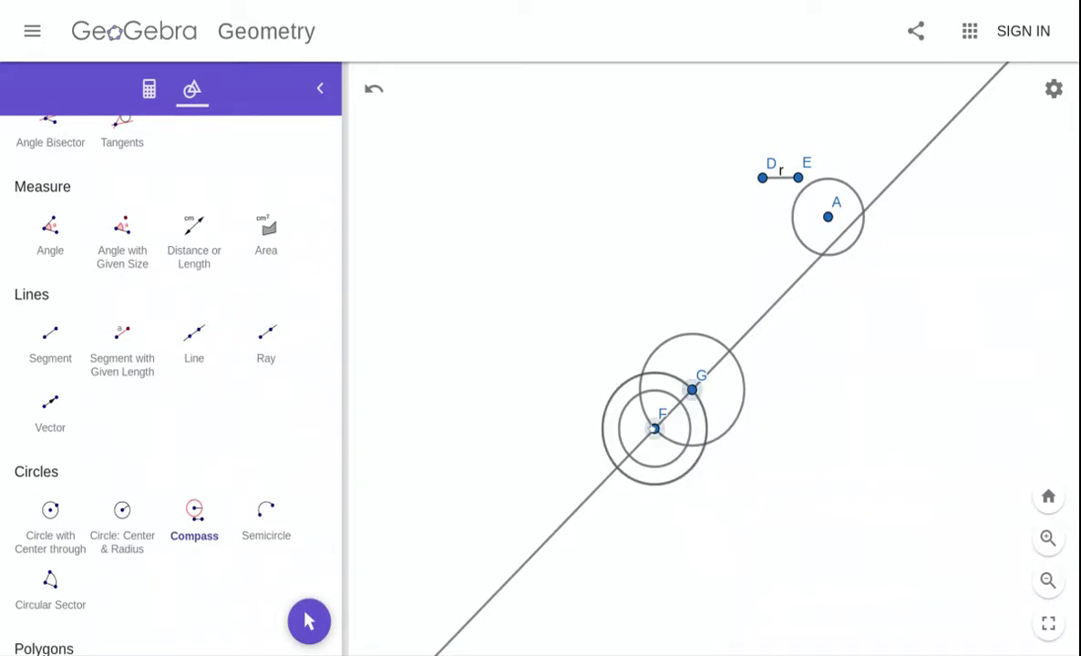
left_click(654, 428)
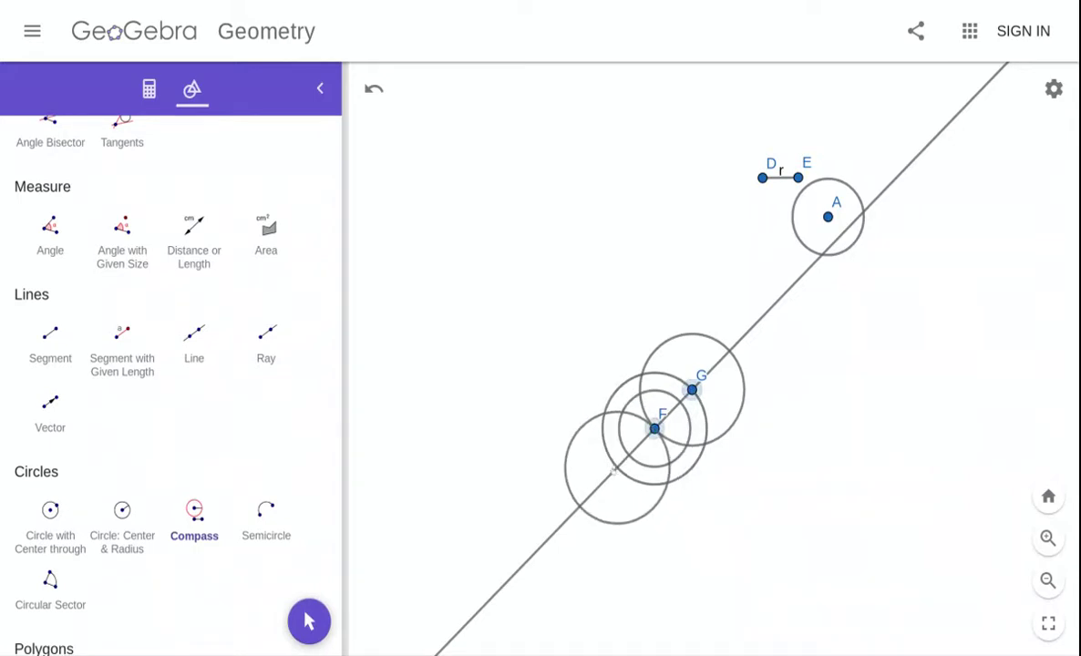
left_click(617, 466)
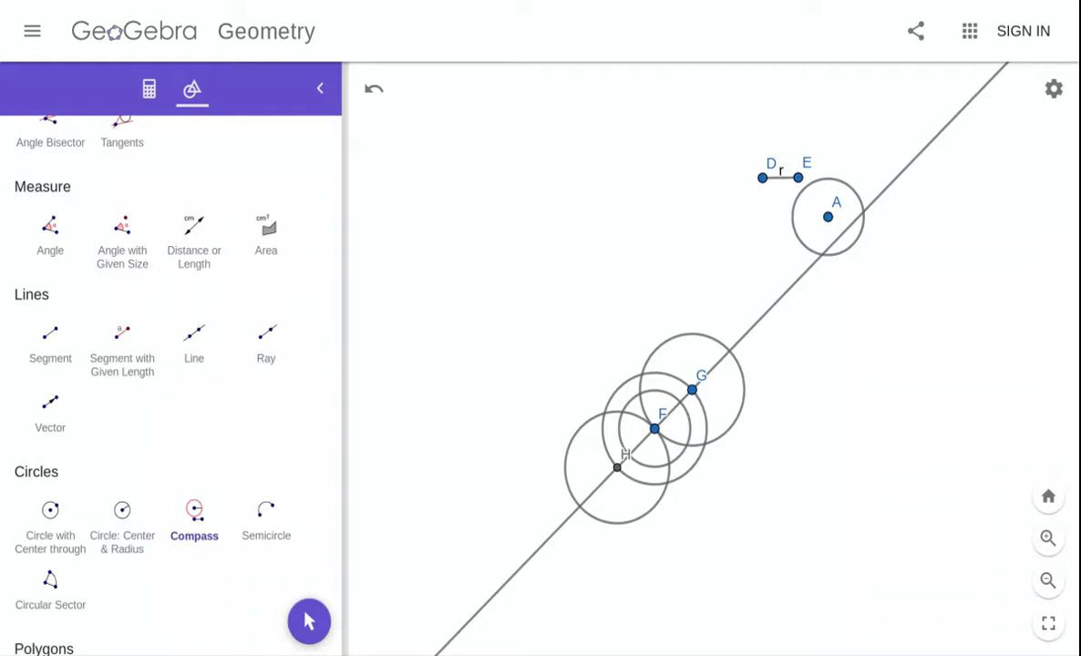
- Undo point H and the circles centred on F and G, keeping point G
key("ctrl+z")
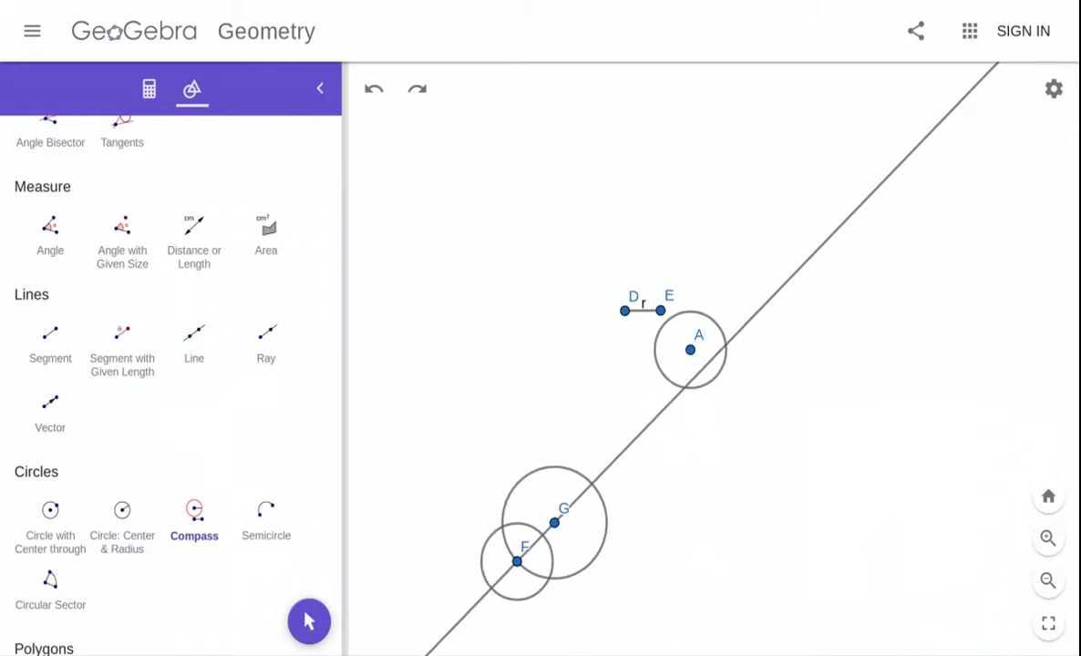
key("ctrl+z")
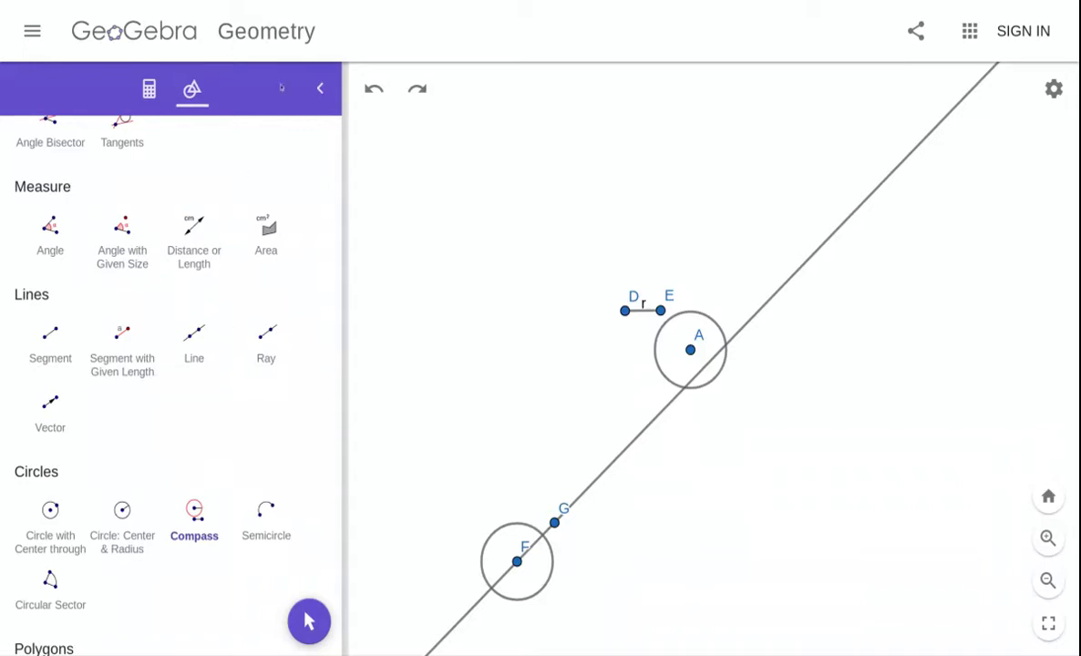
- Pan the view and draw a radius-FG circle at H, where F's circle meets the line above F
scroll(187, 269, "up", 5)
left_click(28, 200)
left_click_drag(470, 458, 666, 305)
scroll(196, 427, "down", 2)
scroll(196, 427, "down", 5)
left_click(194, 361)
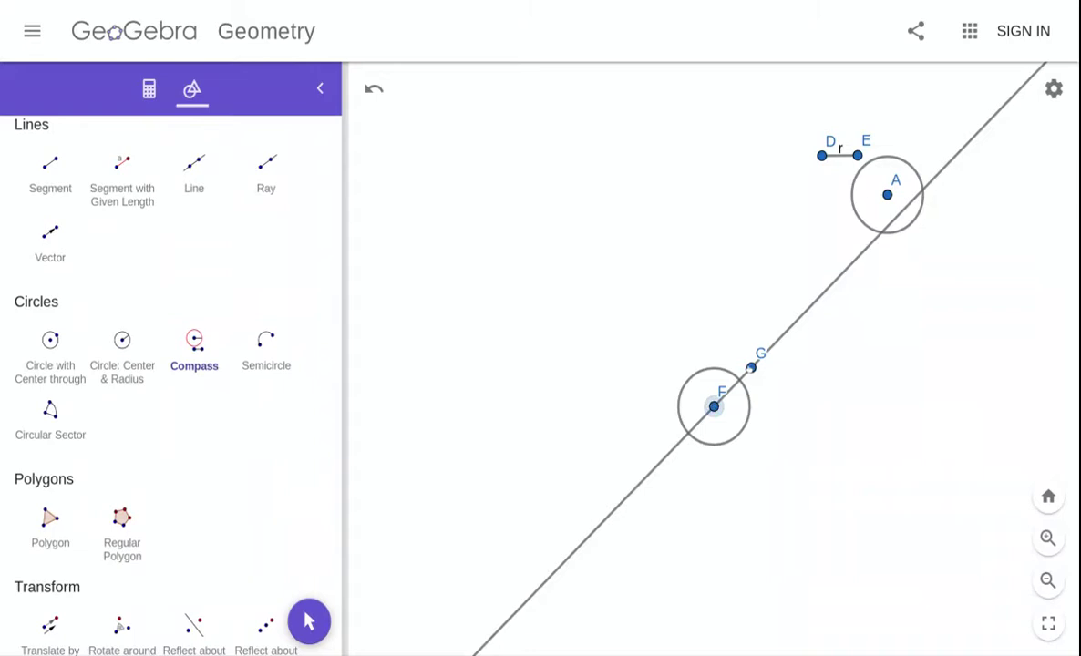
left_click(752, 366)
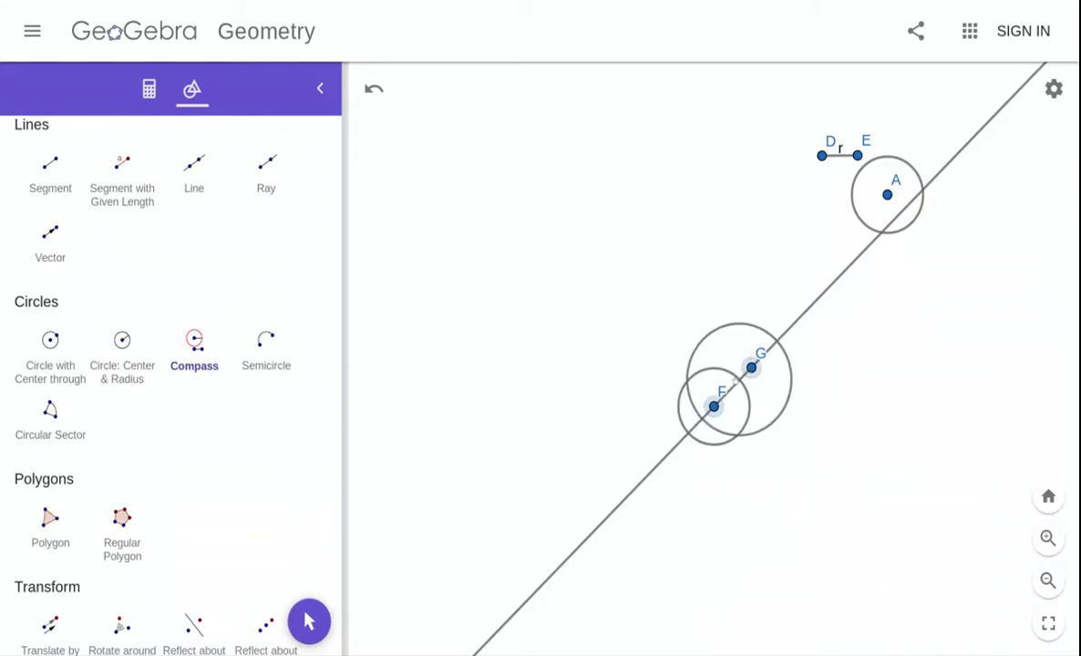
left_click(740, 379)
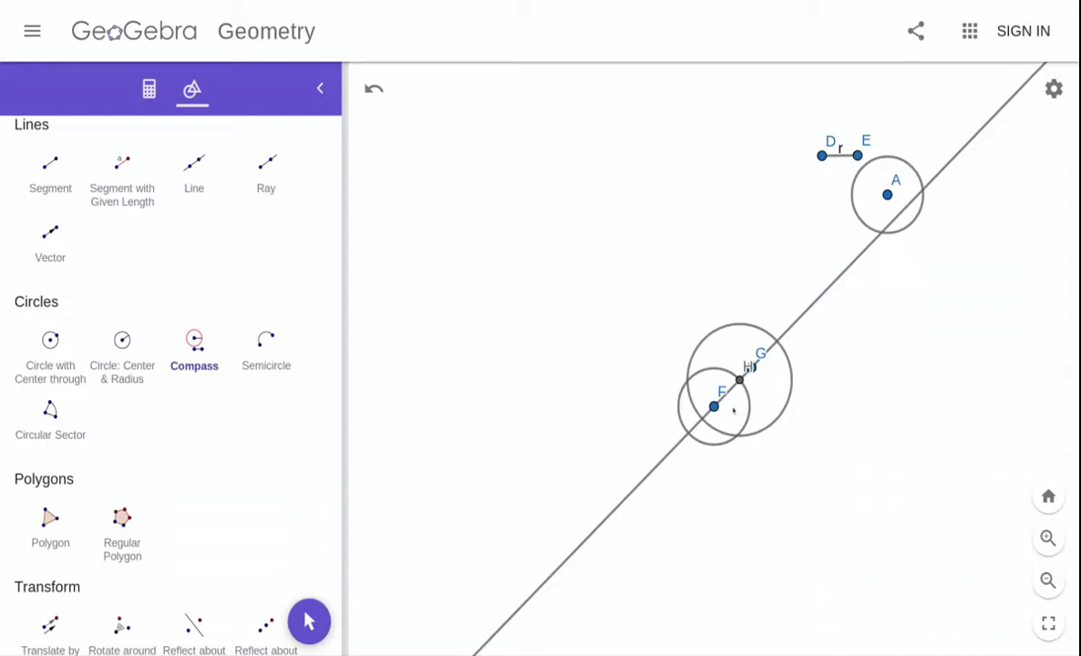
- Draw a matching radius-FG circle at I, where F's circle meets the line below F
left_click(713, 406)
left_click(751, 366)
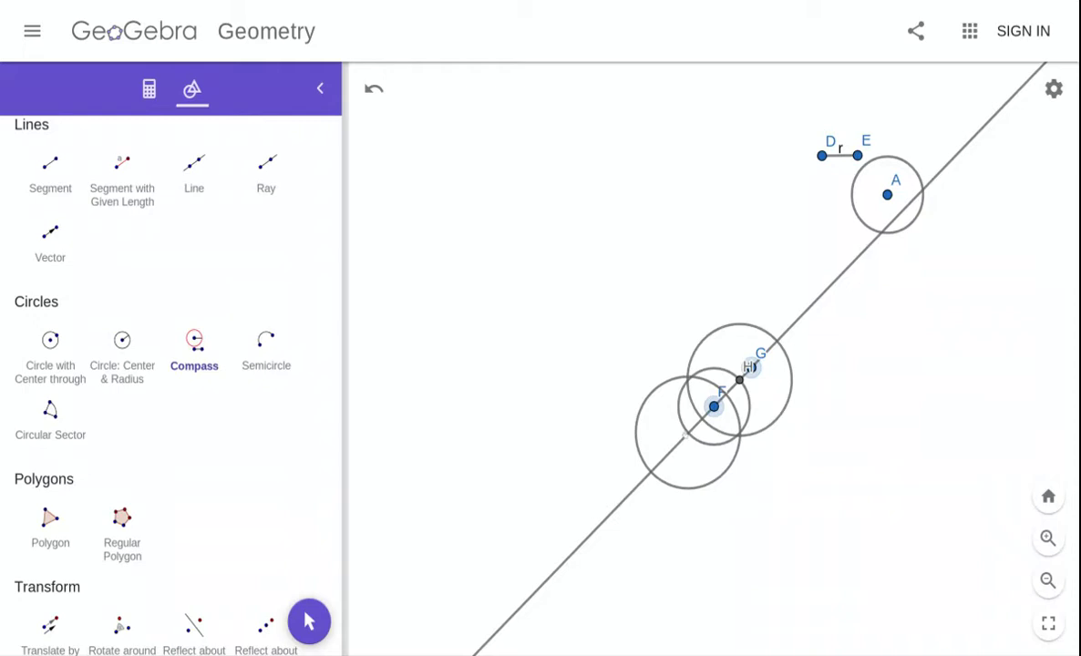
left_click(688, 433)
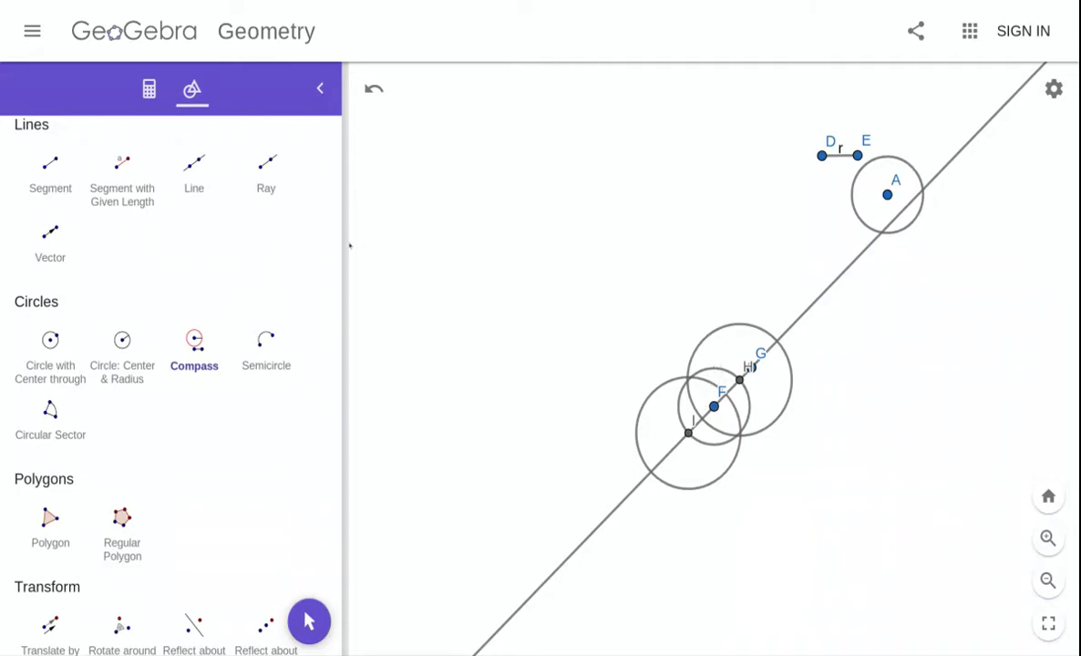
left_click(189, 169)
- Draw line JK through the upper and lower crossings of the two circles
scroll(702, 410, "up", 10)
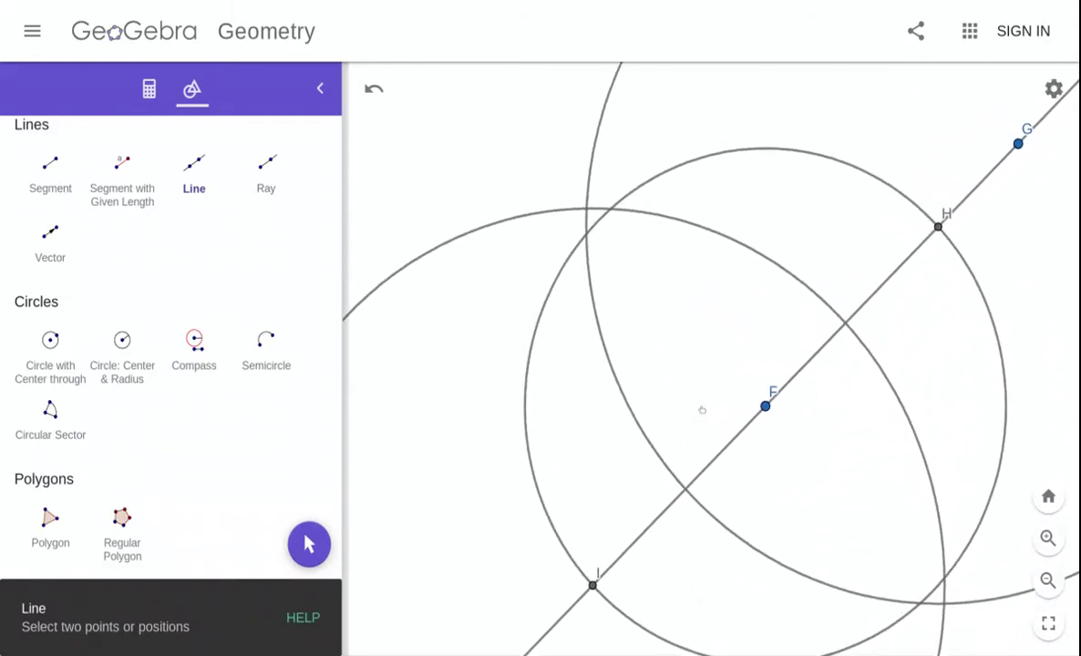
left_click(586, 208)
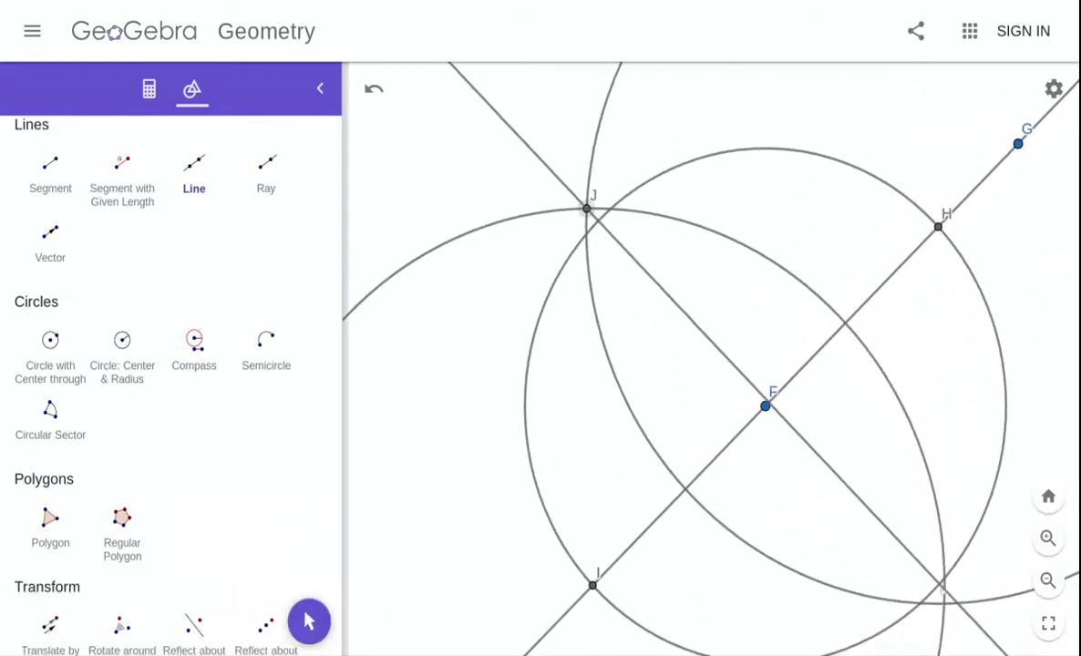
left_click(943, 603)
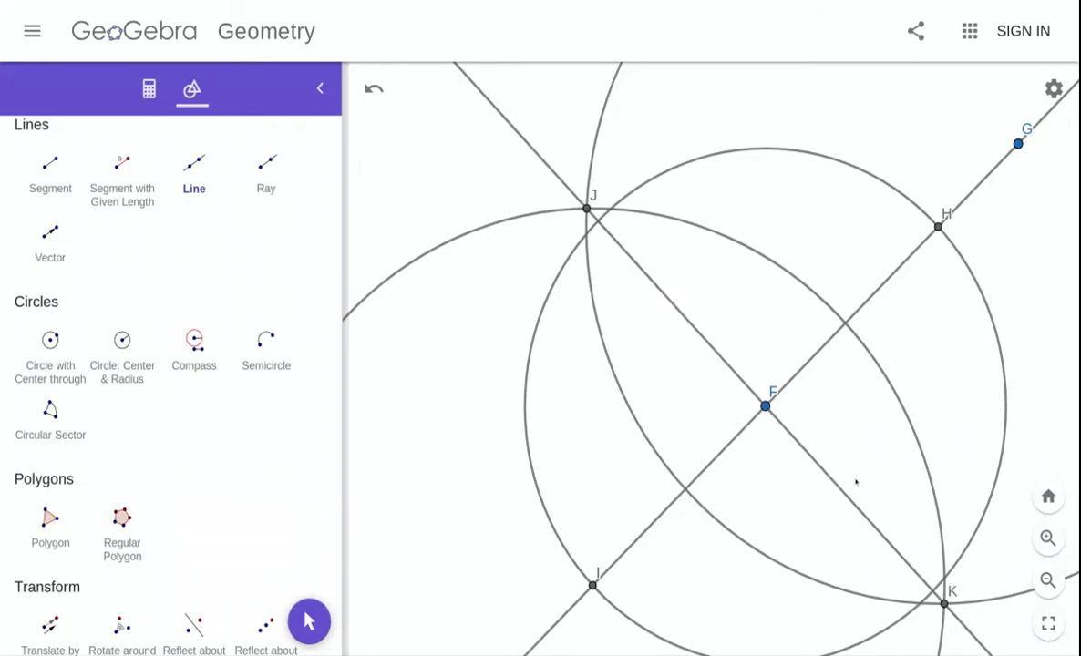
- Place point L on the new perpendicular line close to J
scroll(182, 271, "up", 5)
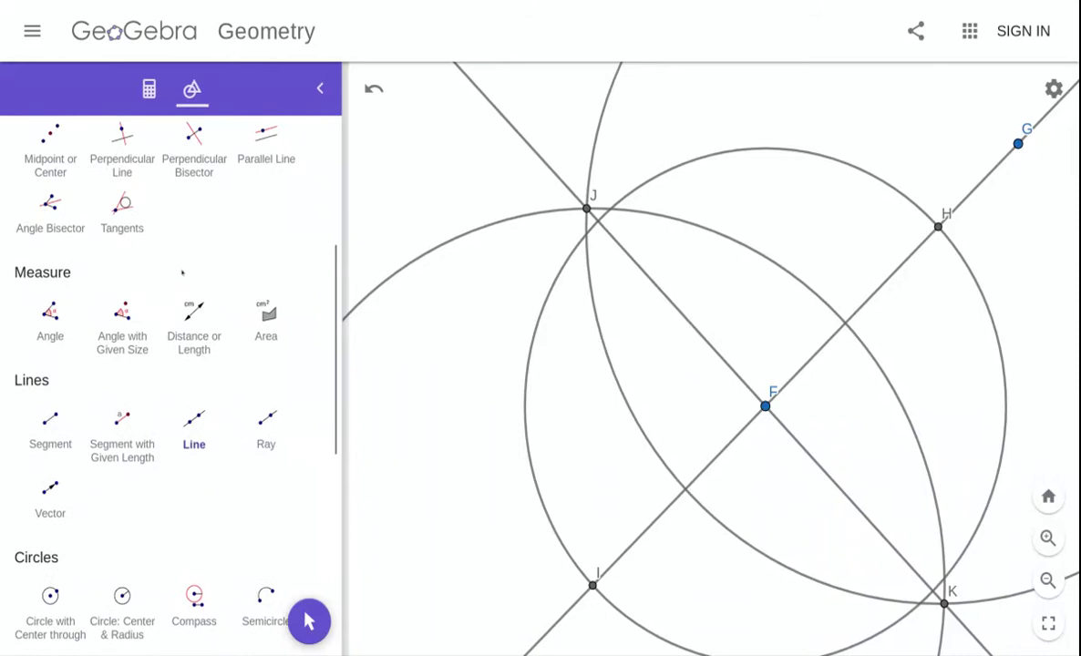
scroll(183, 271, "up", 3)
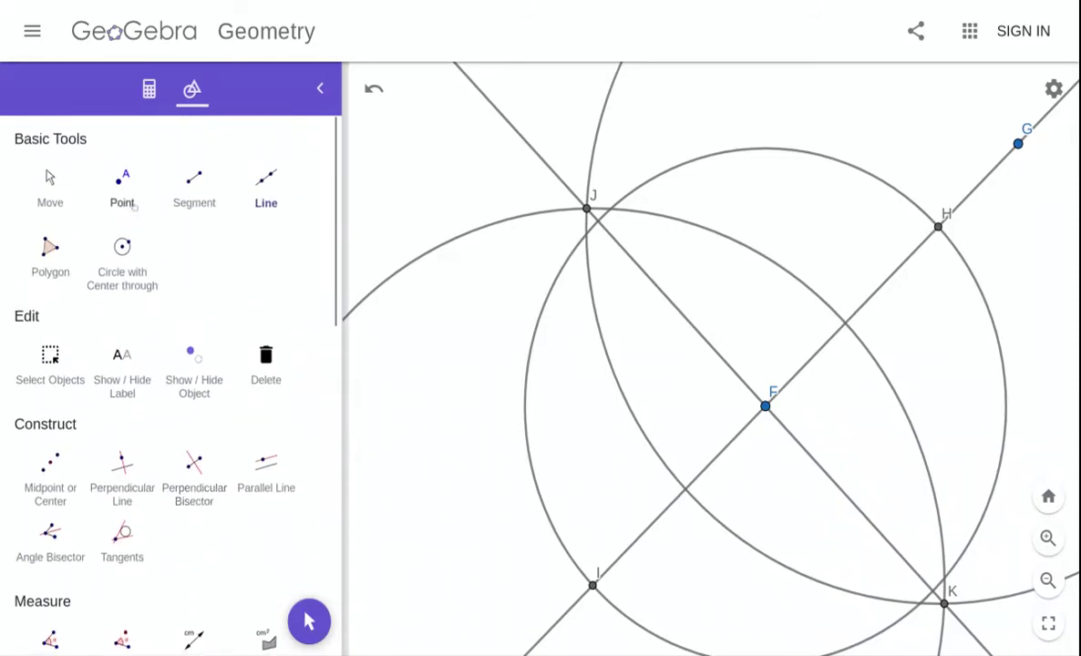
left_click(122, 180)
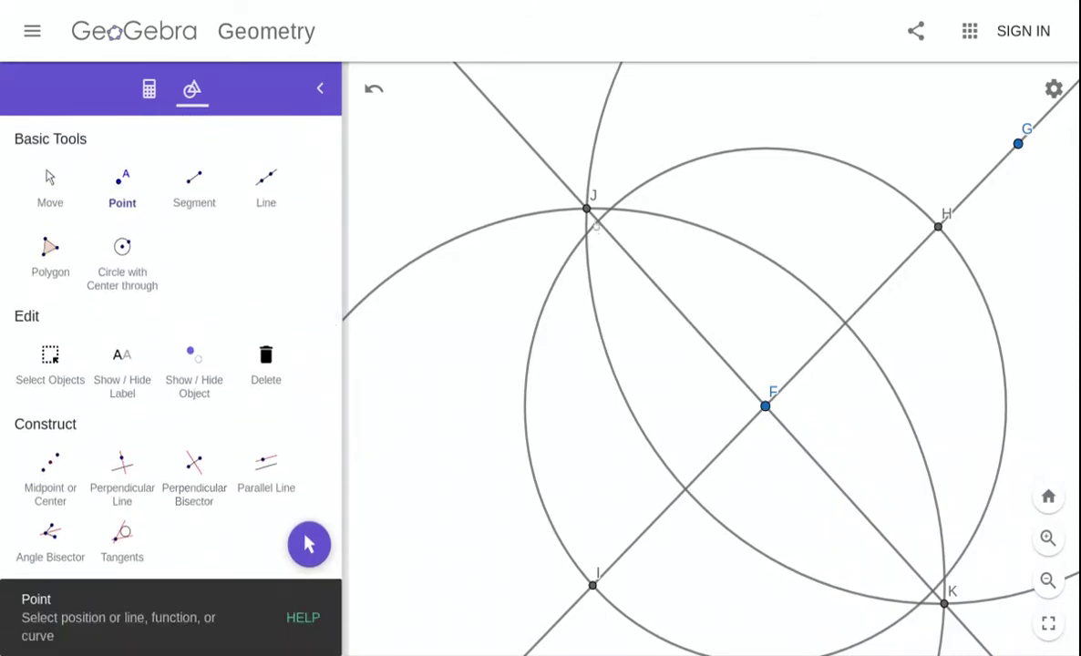
left_click(598, 220)
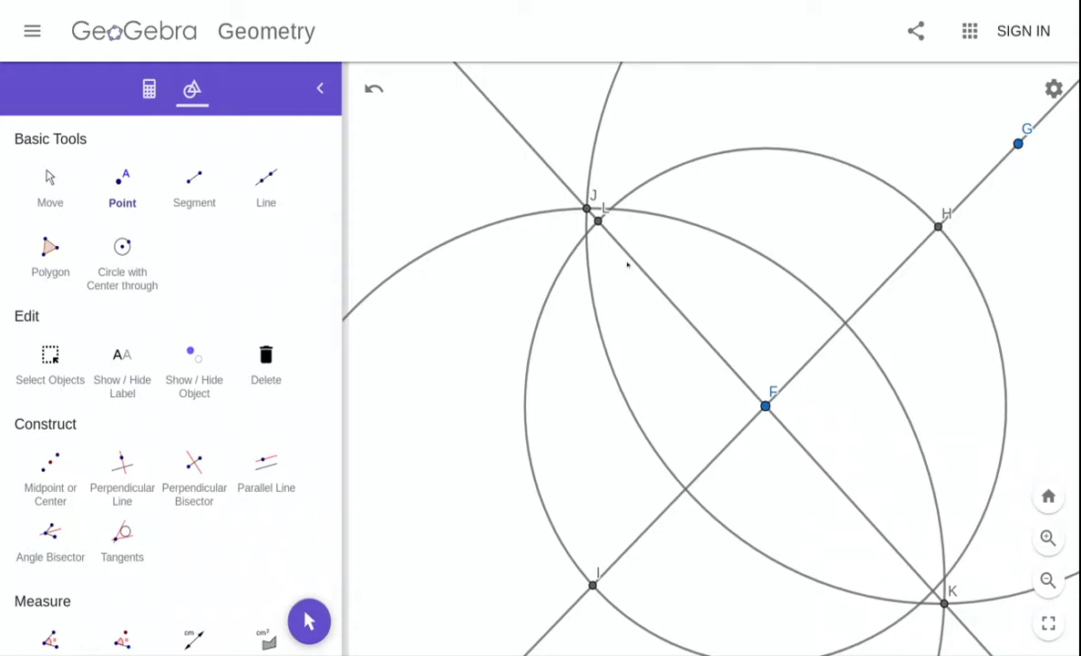
scroll(163, 448, "down", 2)
- With the compass, take radius JL to make a small circle around L
scroll(162, 448, "down", 3)
left_click(193, 527)
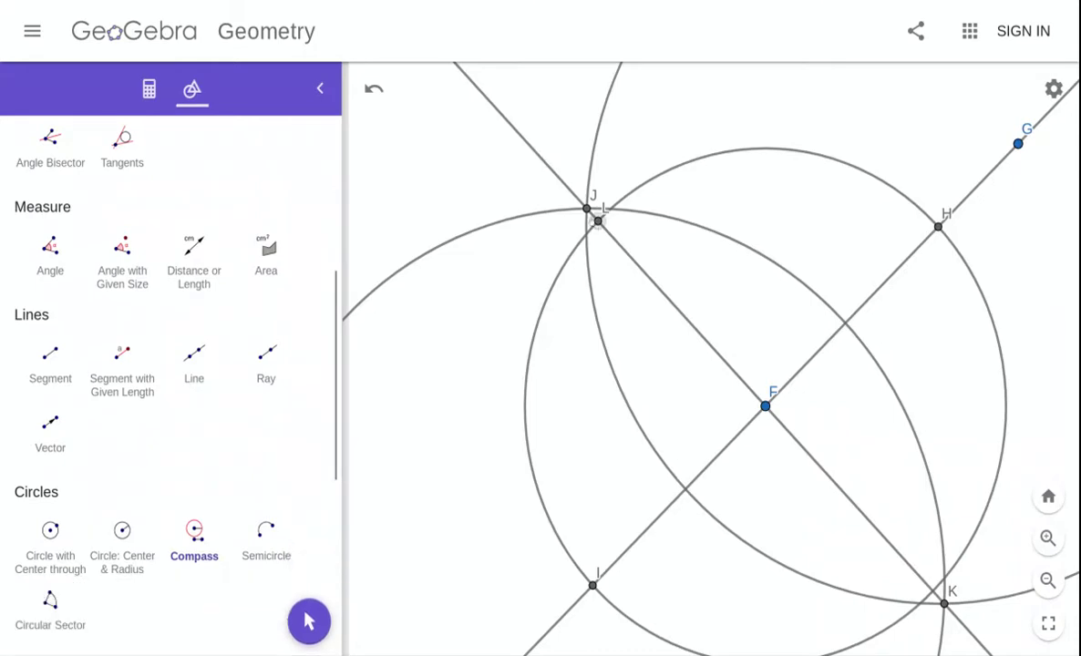
left_click(586, 209)
left_click(598, 220)
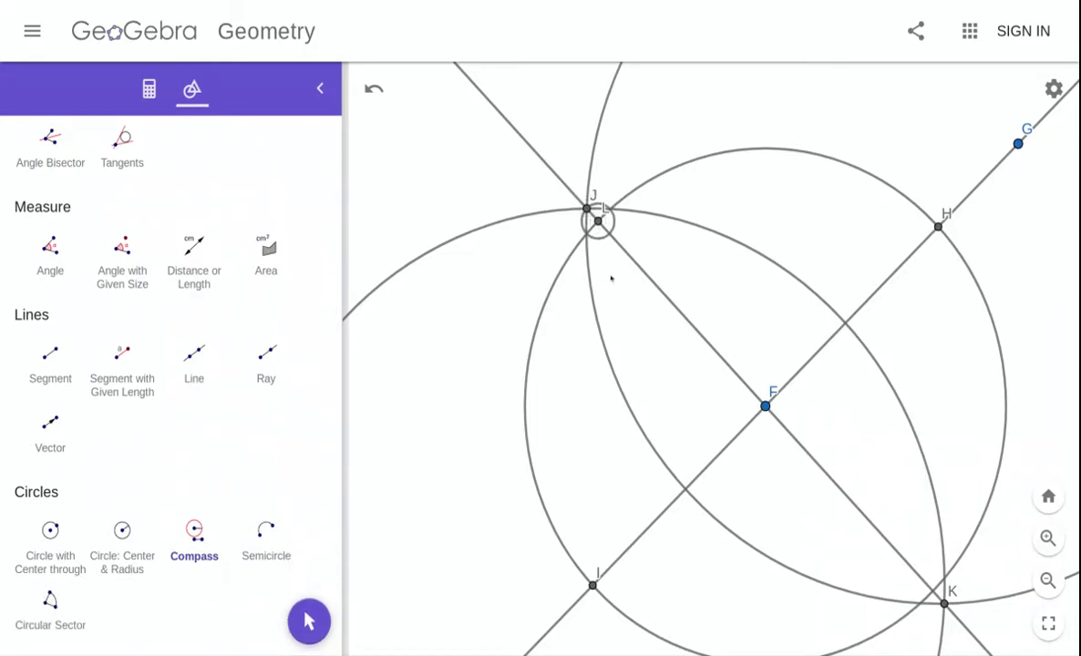
scroll(611, 278, "up", 5)
scroll(611, 278, "up", 1)
scroll(612, 276, "down", 3)
scroll(151, 237, "up", 5)
scroll(152, 237, "up", 4)
scroll(122, 183, "down", 1)
- Add point M on the perpendicular, then draw radius-LM circles centred at new point N and at J
left_click(122, 171)
left_click(683, 287)
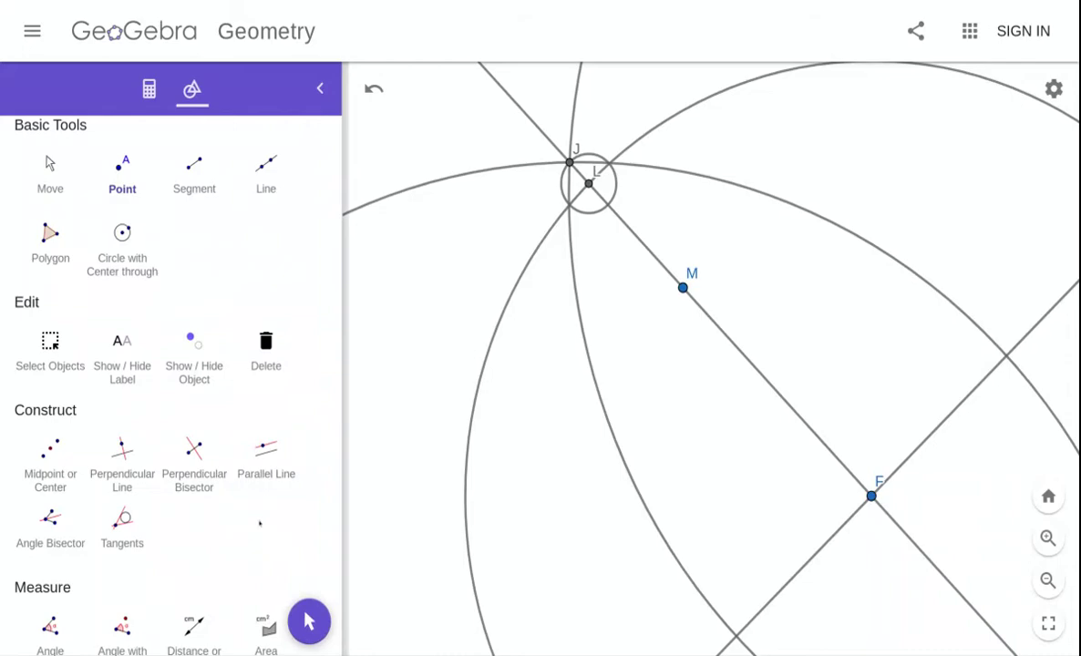
scroll(259, 524, "down", 4)
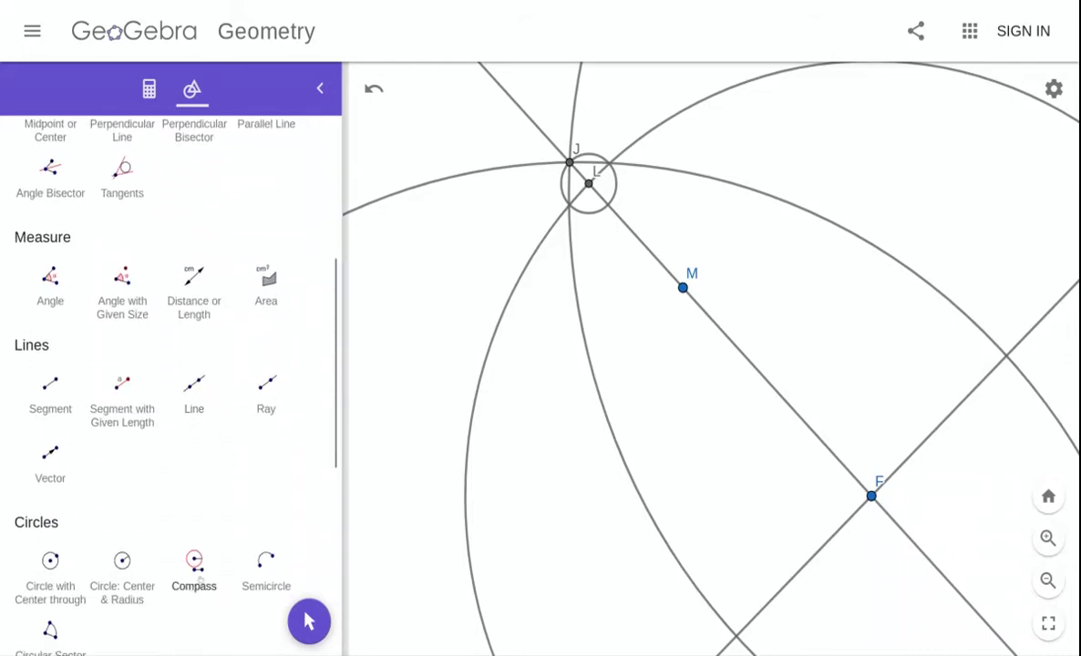
left_click(195, 570)
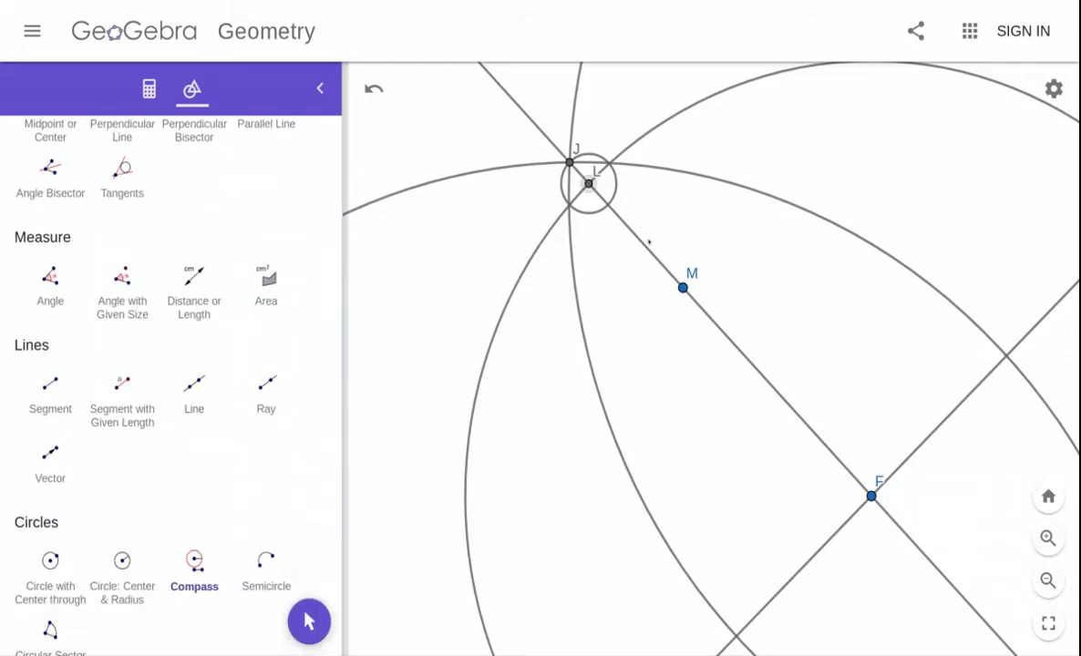
left_click(683, 287)
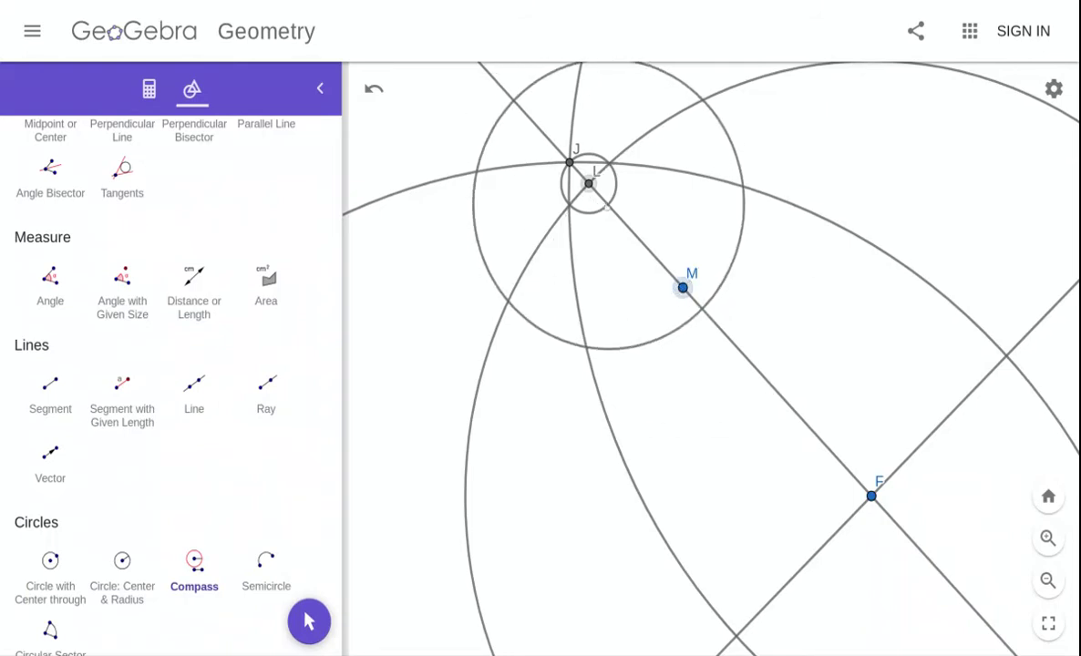
left_click(589, 183)
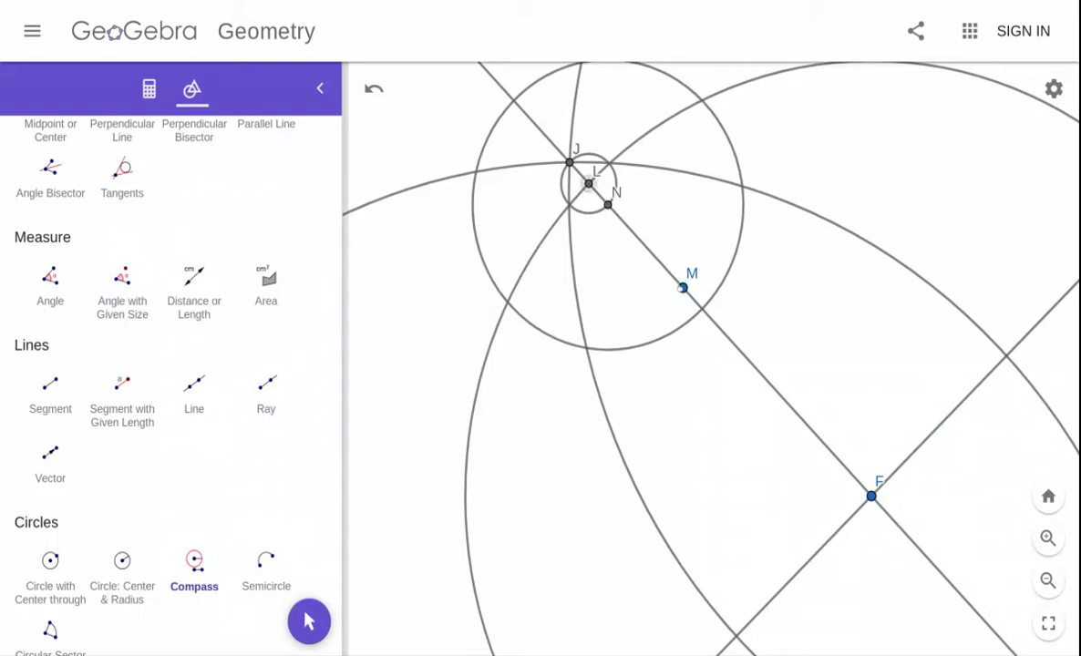
left_click(683, 288)
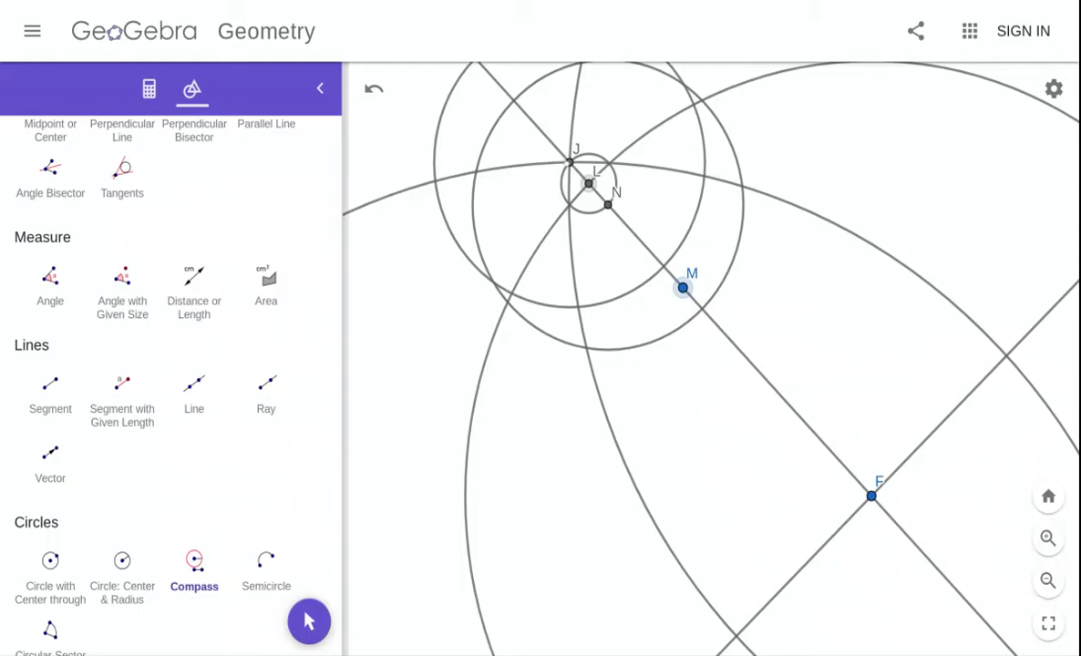
key("Escape")
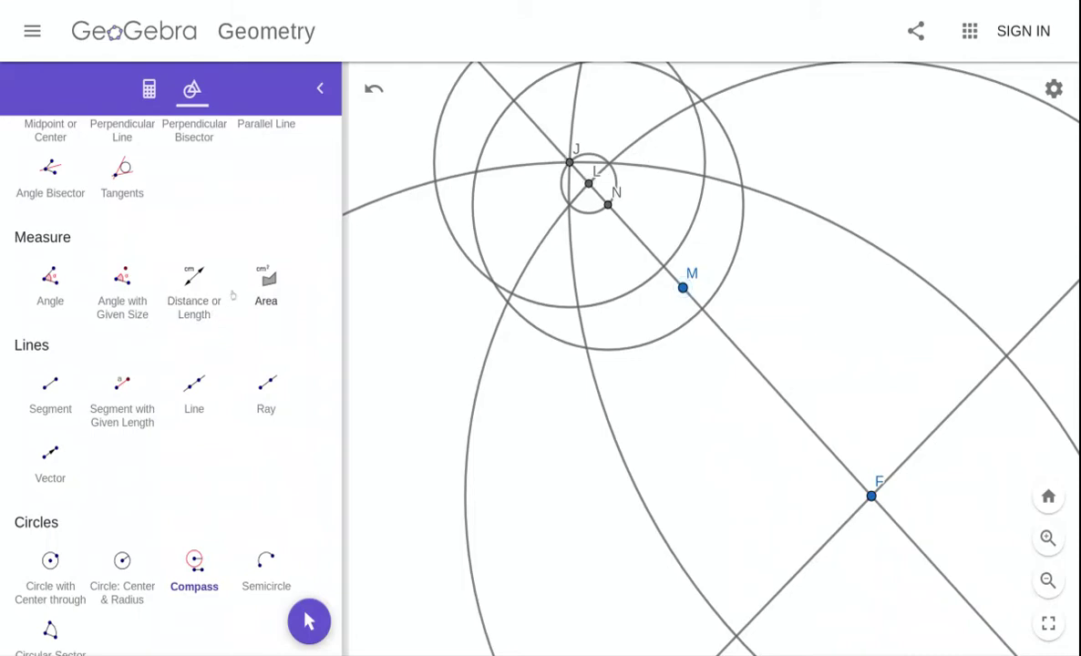
- Draw line OP through the upper and lower crossings of the equal circles around J and N
scroll(241, 270, "up", 5)
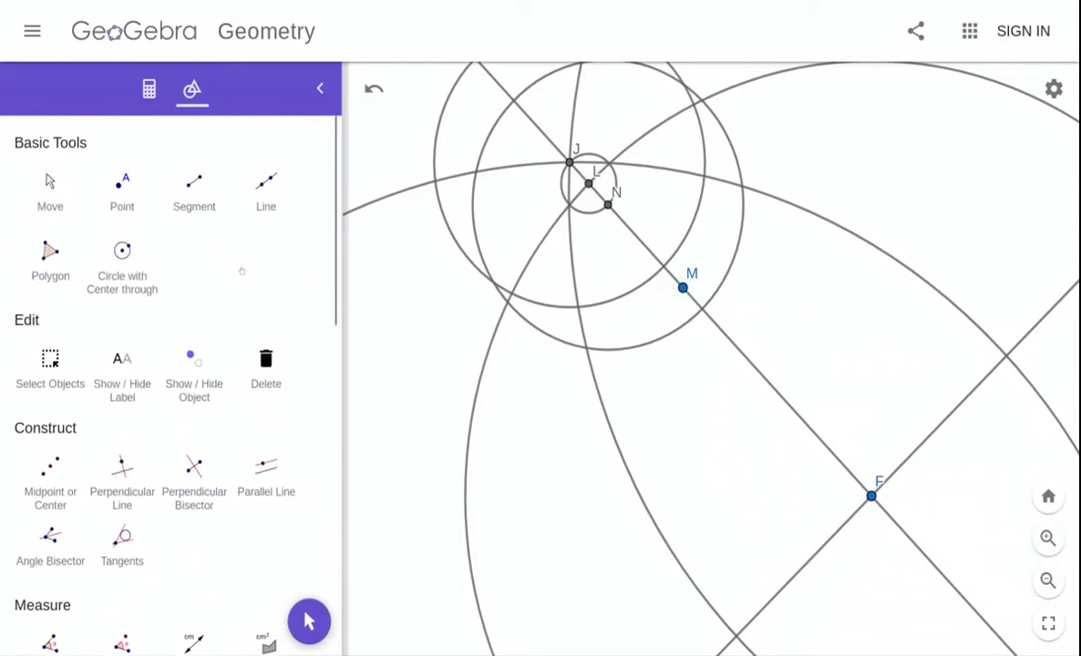
left_click(265, 190)
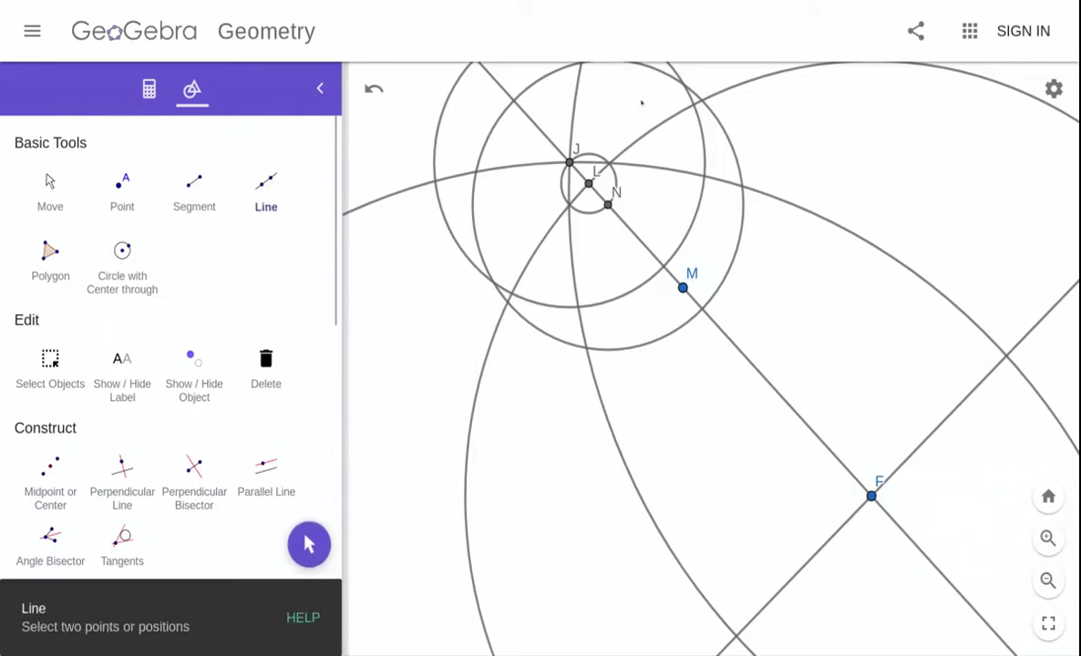
left_click(684, 84)
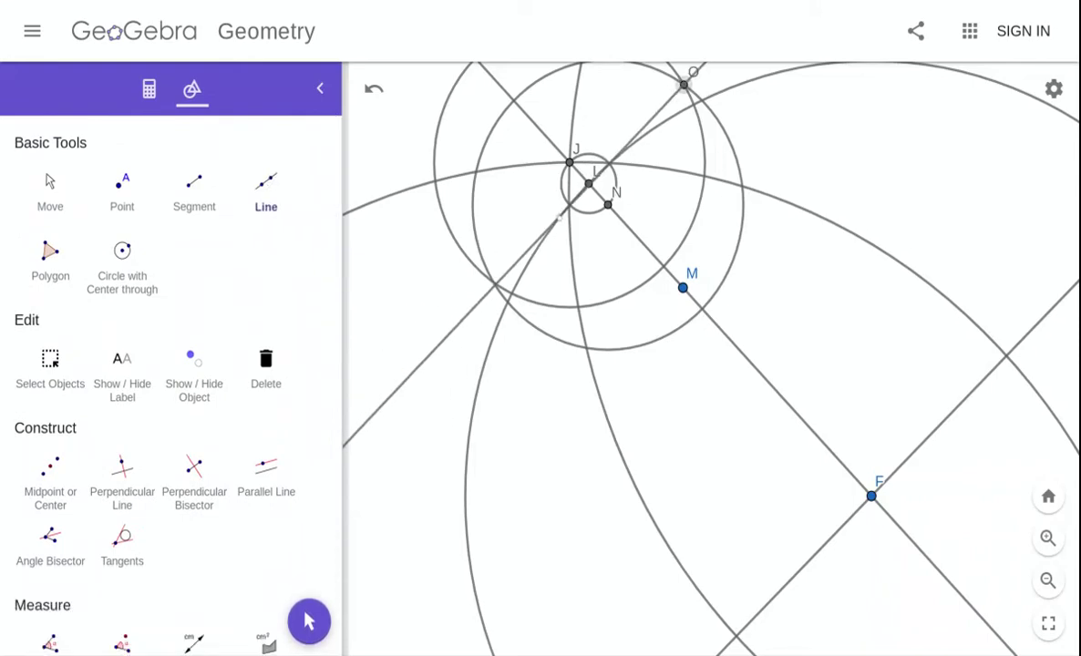
left_click(493, 282)
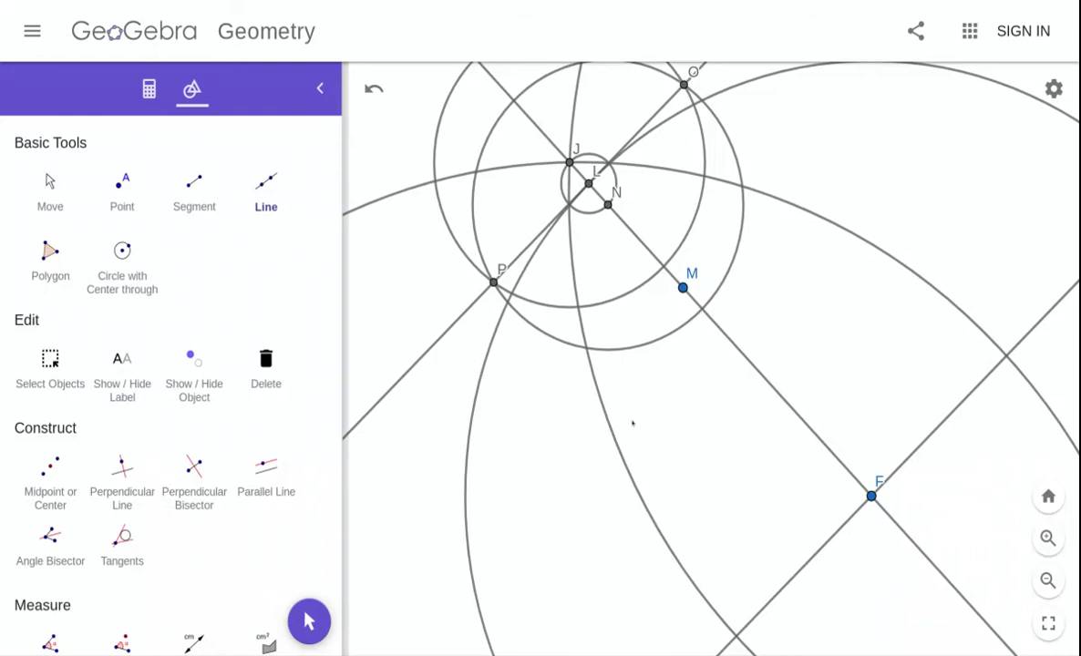
scroll(633, 423, "down", 10)
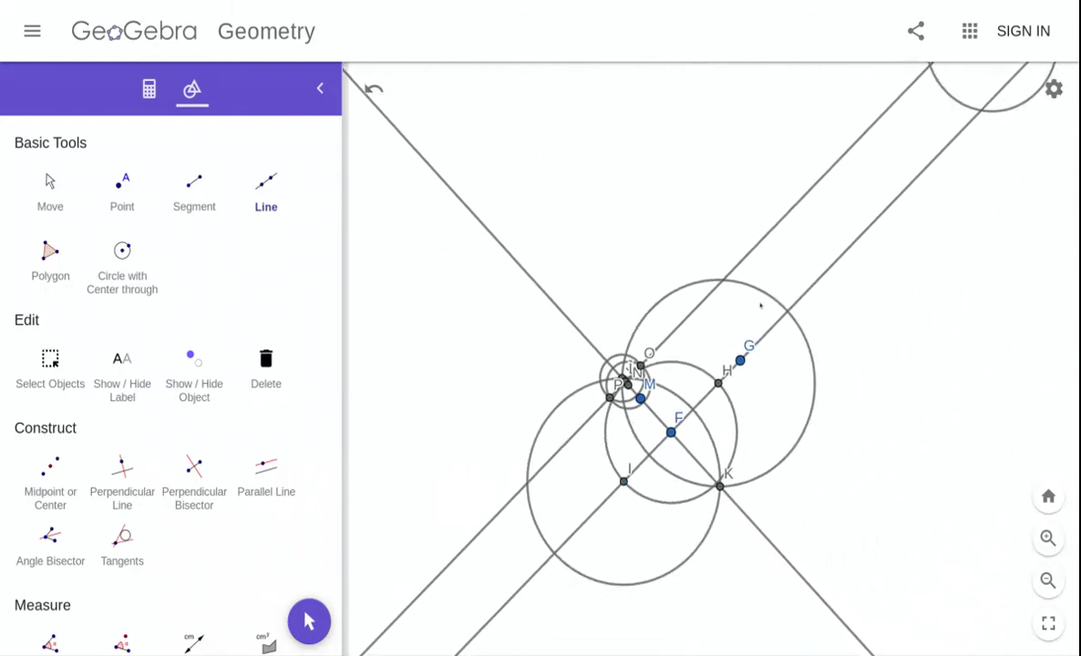
left_click(50, 178)
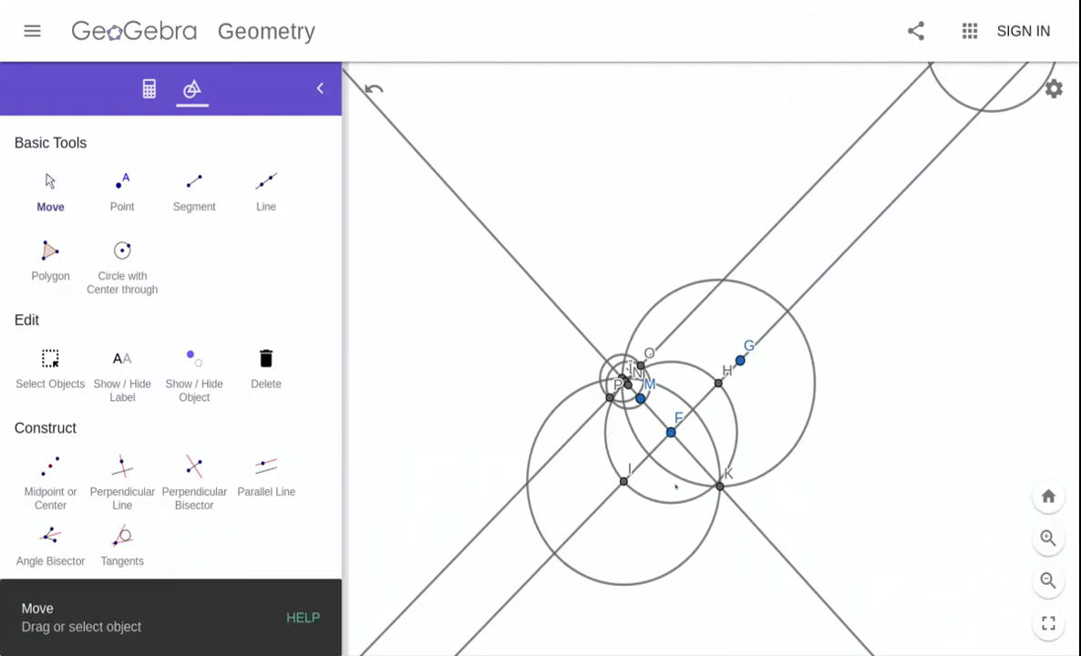
- Pan to circle A and set the right-hand given line's thickness to 10
left_click_drag(921, 222, 641, 507)
scroll(737, 359, "up", 10)
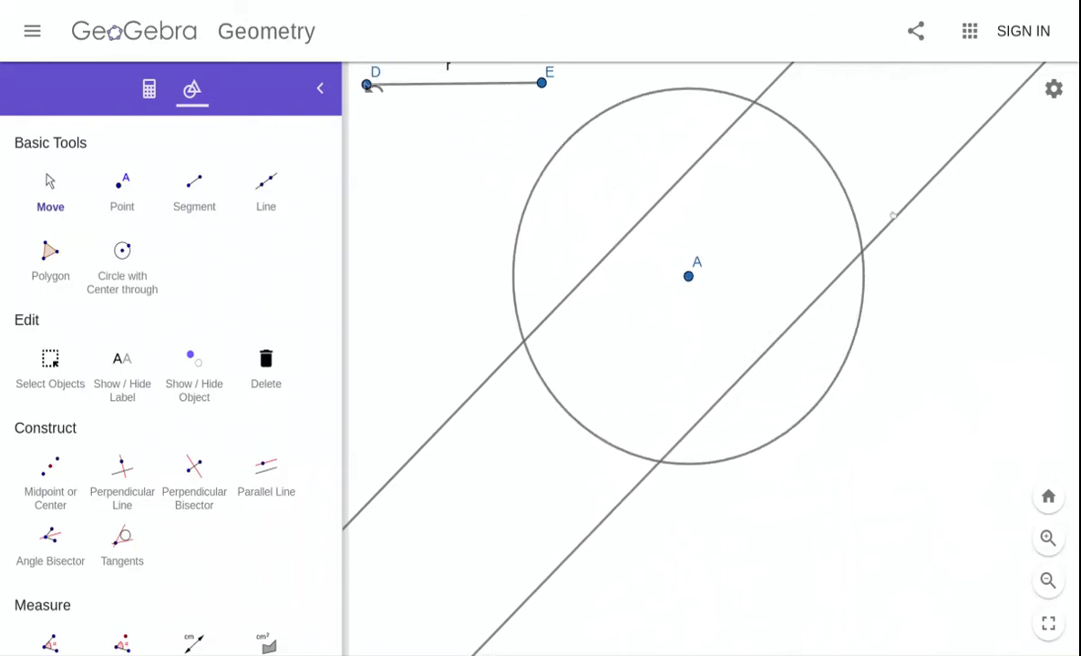
left_click(885, 228)
left_click(953, 246)
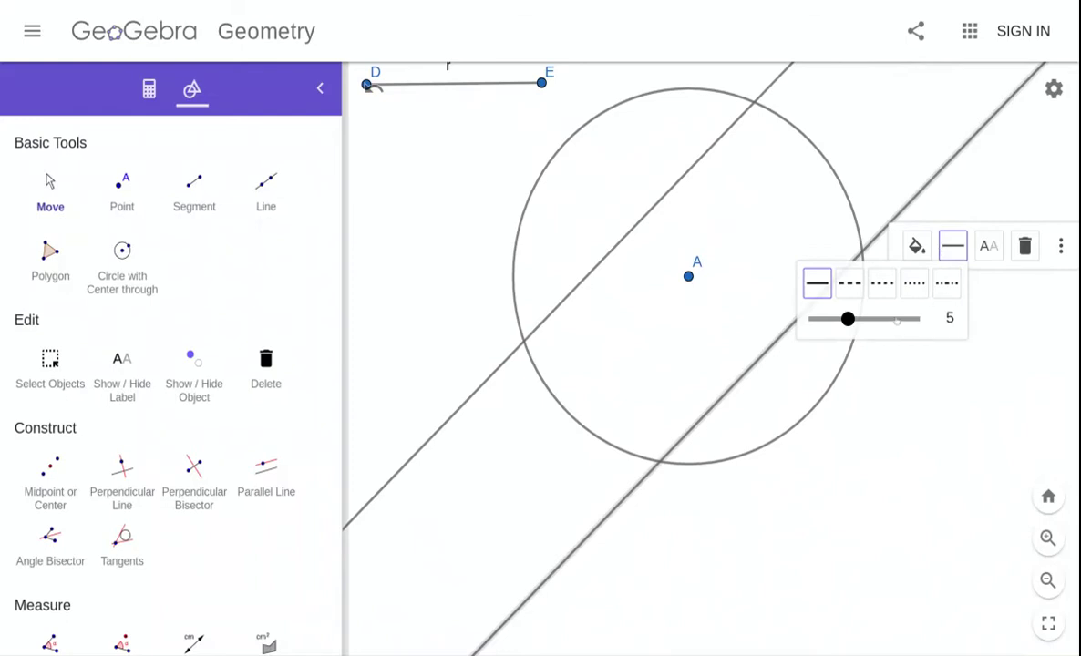
left_click_drag(847, 318, 888, 318)
left_click(853, 392)
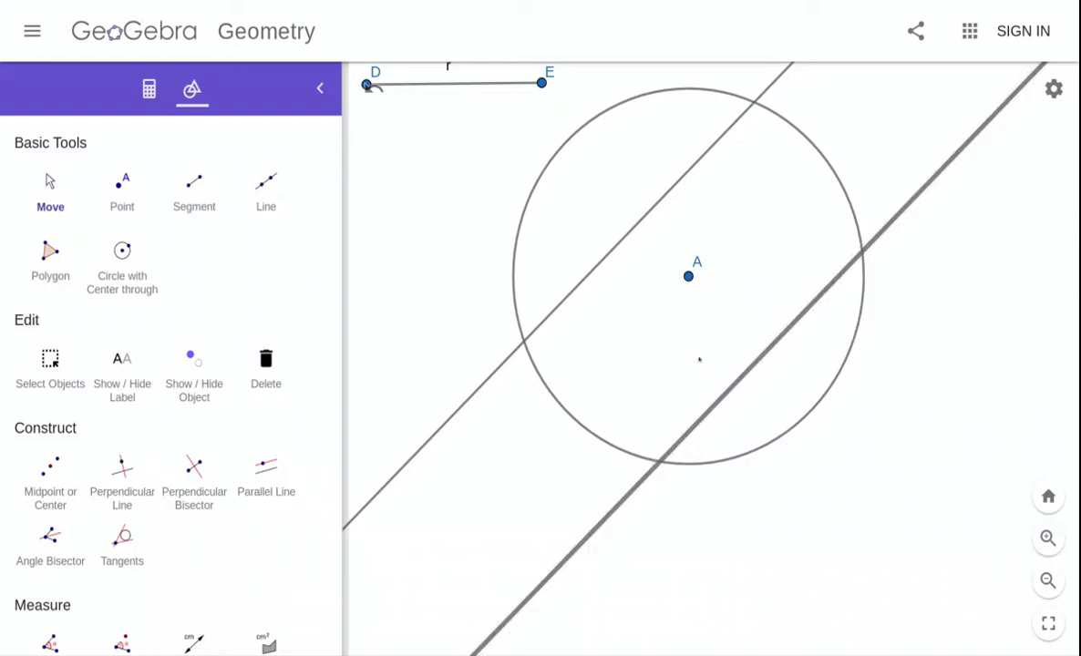
- Place points Q and R at both intersections of circle A with the thin parallel line
left_click(124, 187)
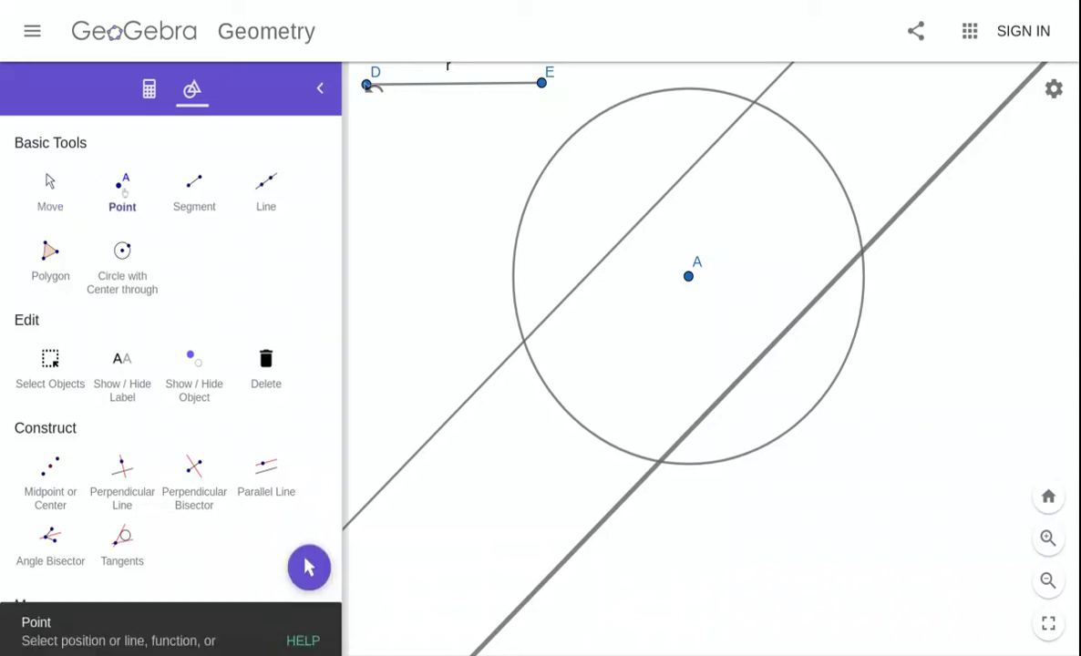
left_click(753, 102)
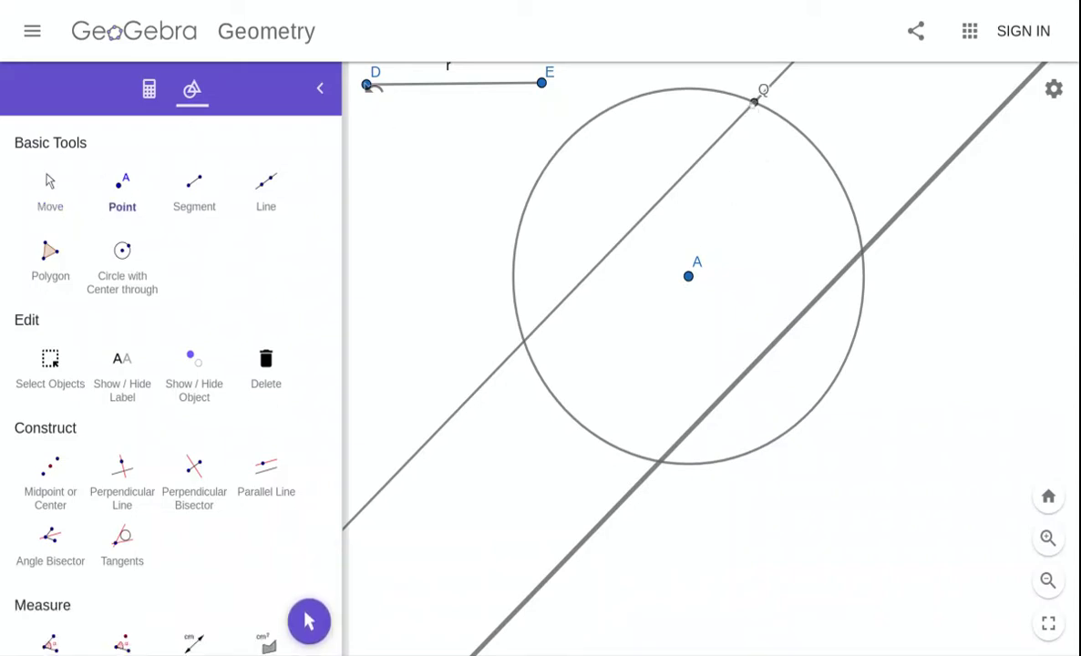
left_click(525, 342)
scroll(859, 444, "down", 10)
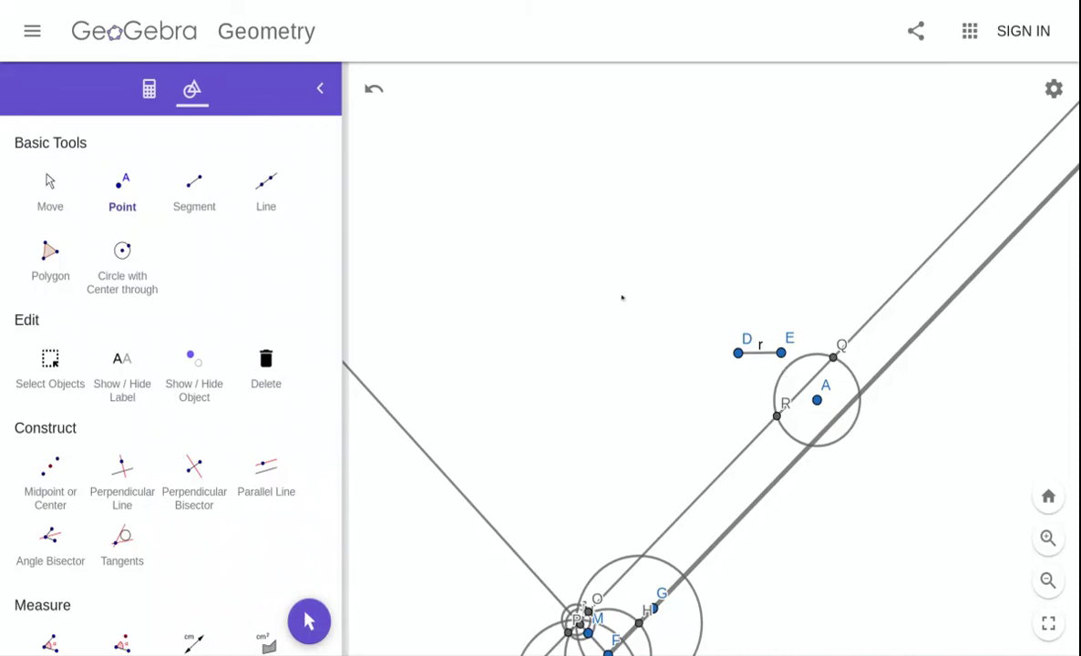
- Copy radius DE with the compass to draw a circle centred at R
scroll(226, 503, "down", 5)
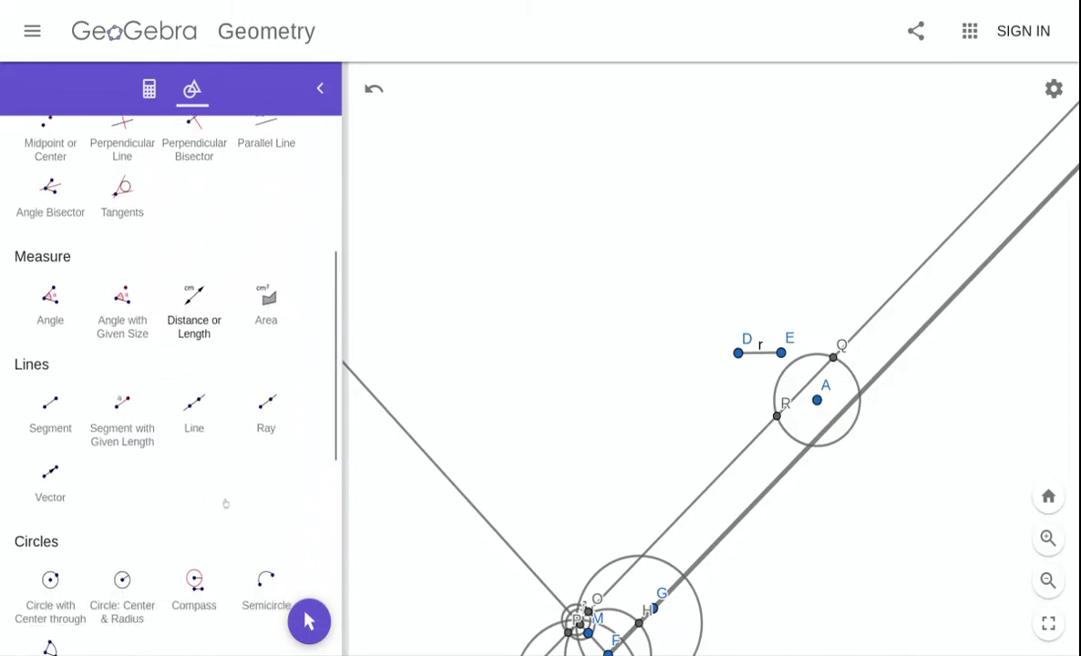
left_click(194, 526)
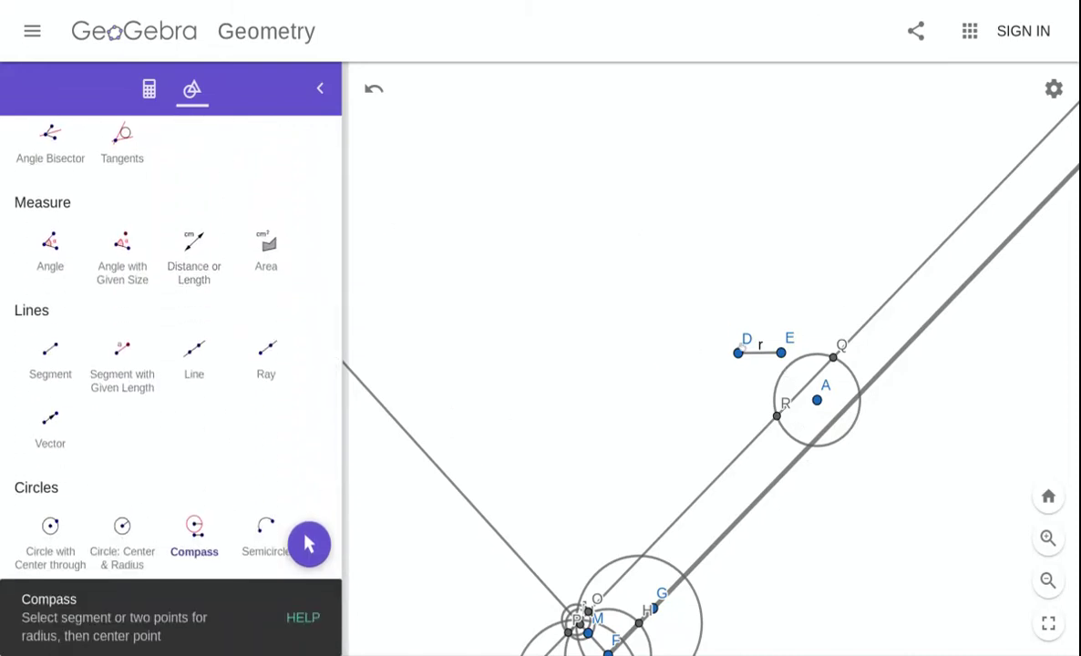
left_click(738, 353)
left_click(781, 353)
left_click(777, 416)
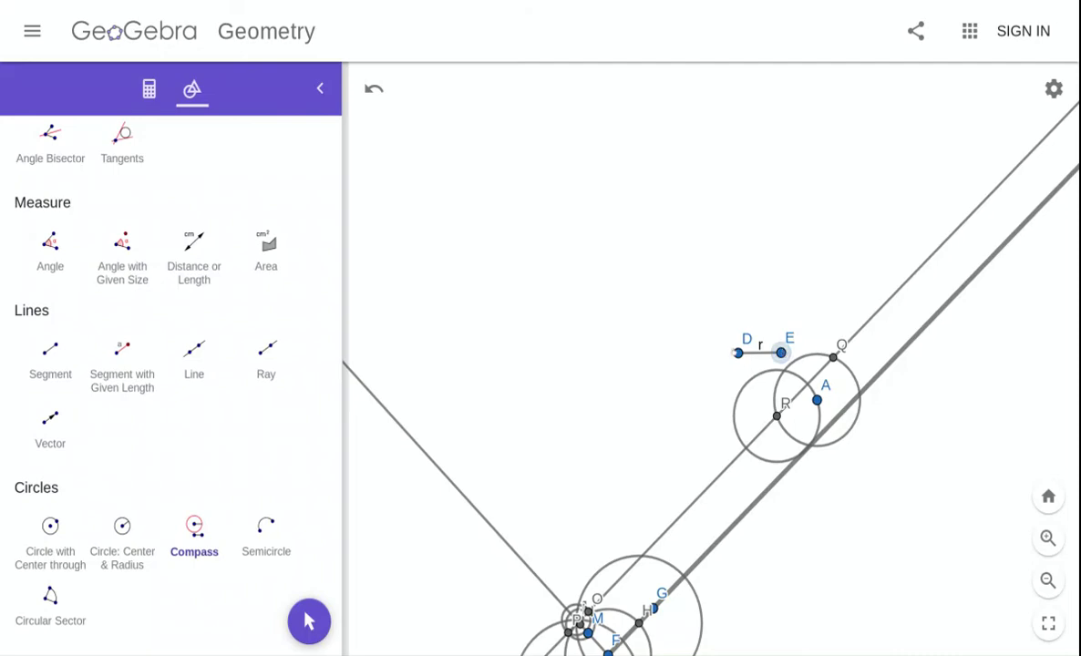
- Draw a second radius-DE circle centred at Q and zoom to confirm both pass through A
left_click(738, 353)
left_click(781, 353)
left_click(833, 356)
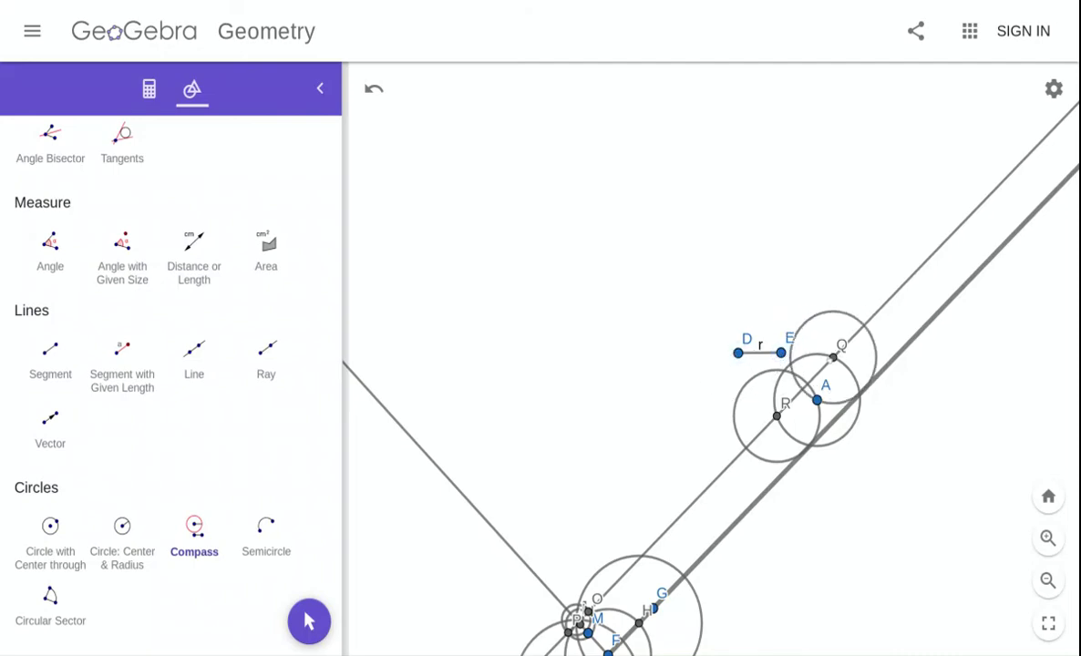
scroll(842, 384, "up", 10)
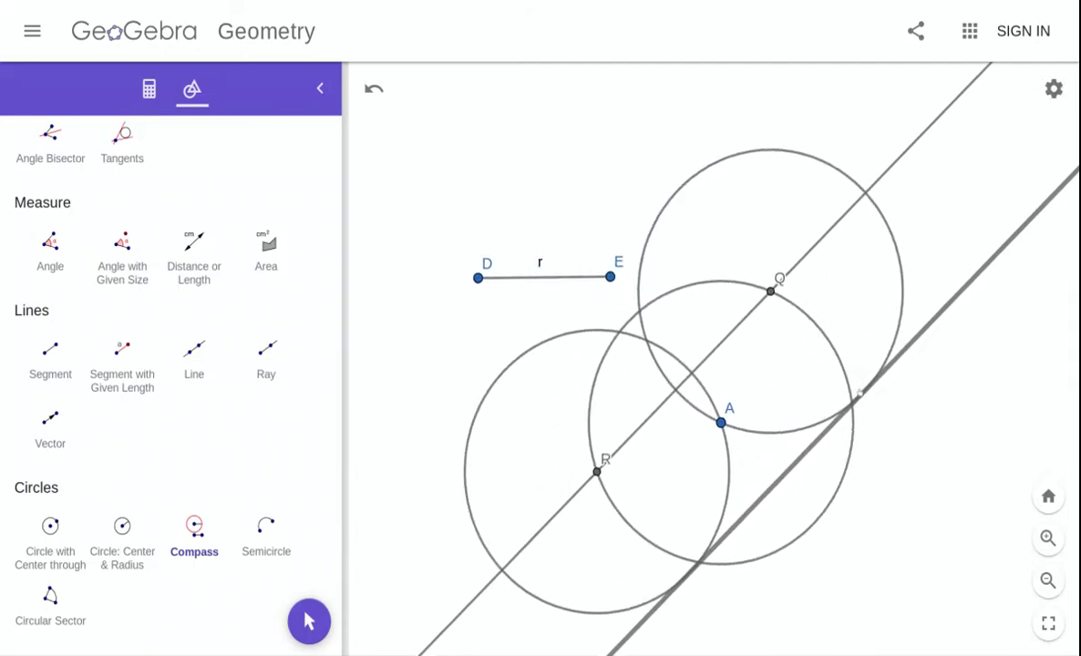
scroll(798, 470, "down", 10)
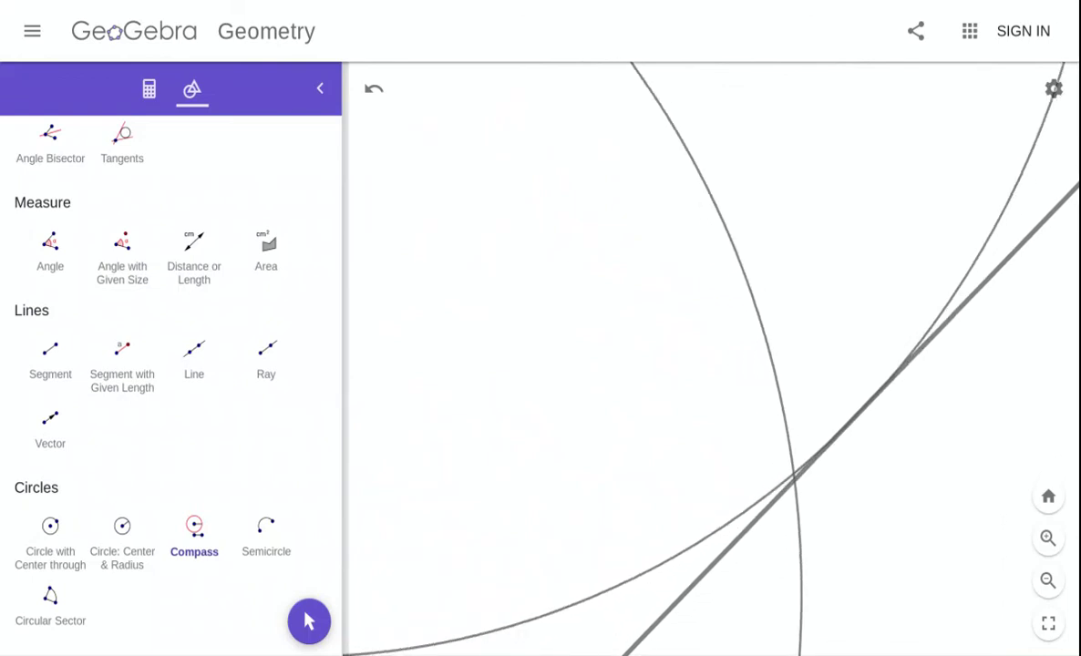
scroll(855, 387, "down", 3)
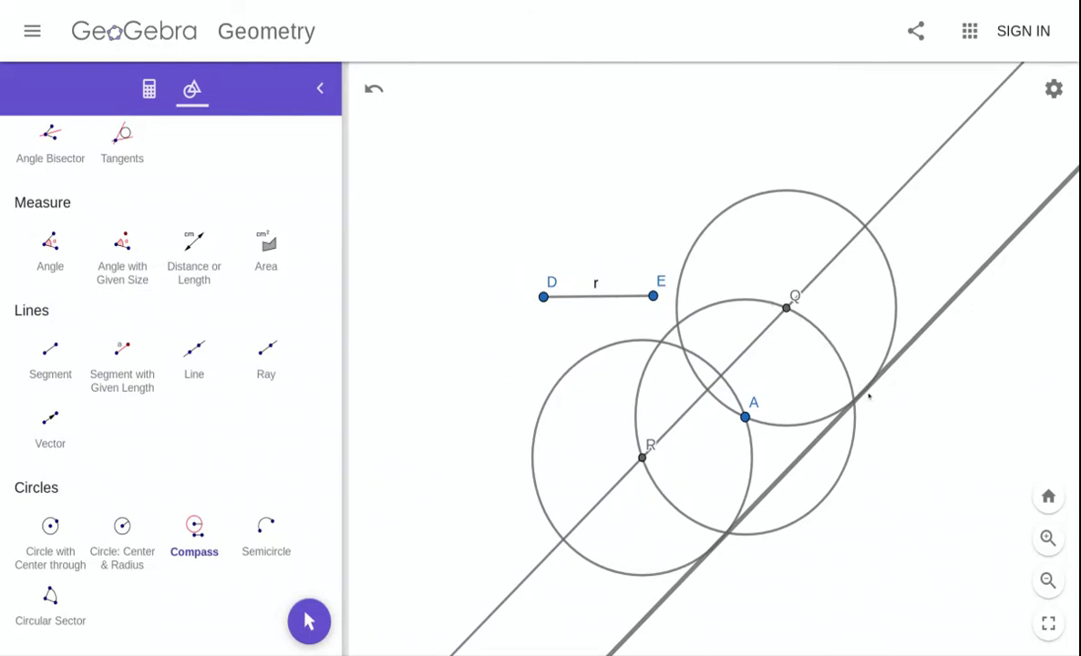
scroll(869, 395, "down", 3)
scroll(790, 609, "up", 3)
scroll(790, 609, "down", 5)
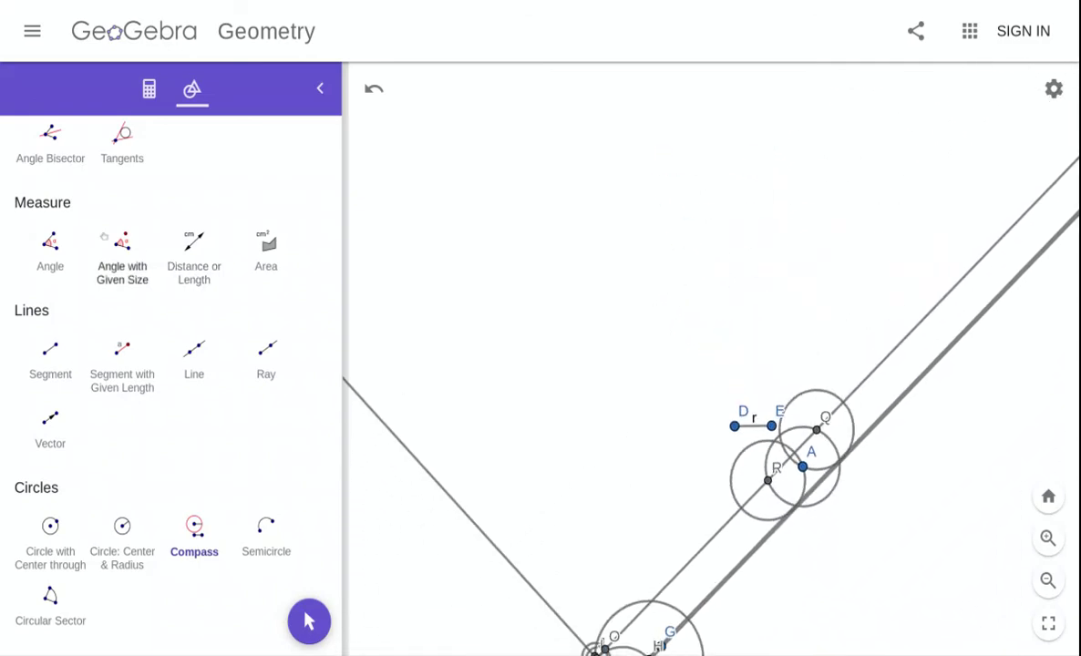
scroll(180, 244, "up", 5)
key("Escape")
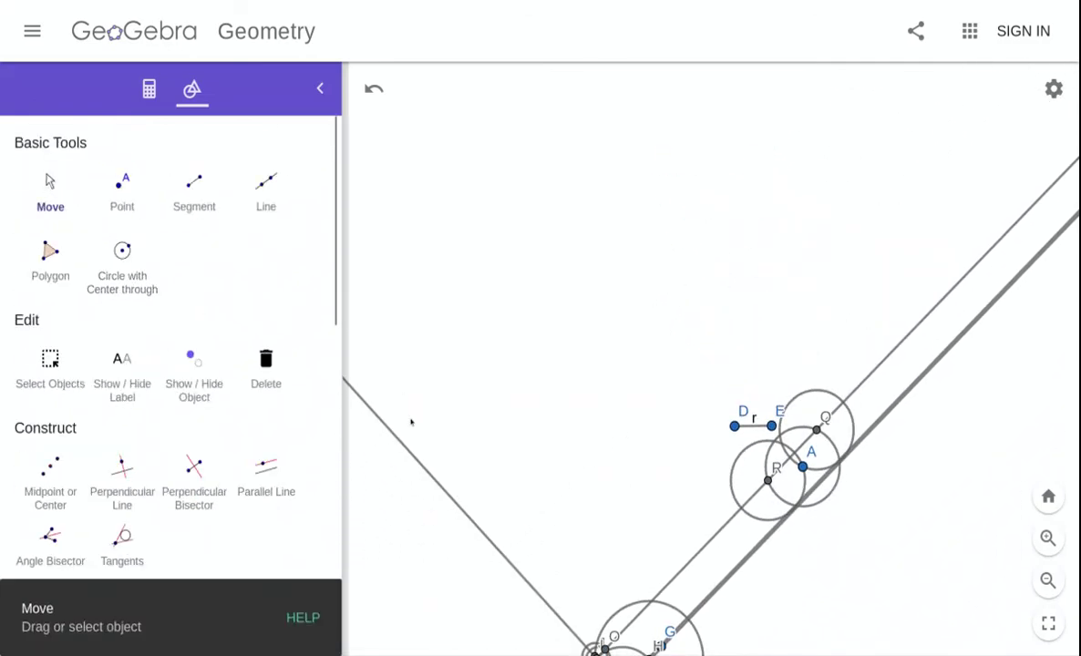
- Drag the canvas upward so F's circles, Q, R and A all fit in view
left_click_drag(511, 447, 537, 254)
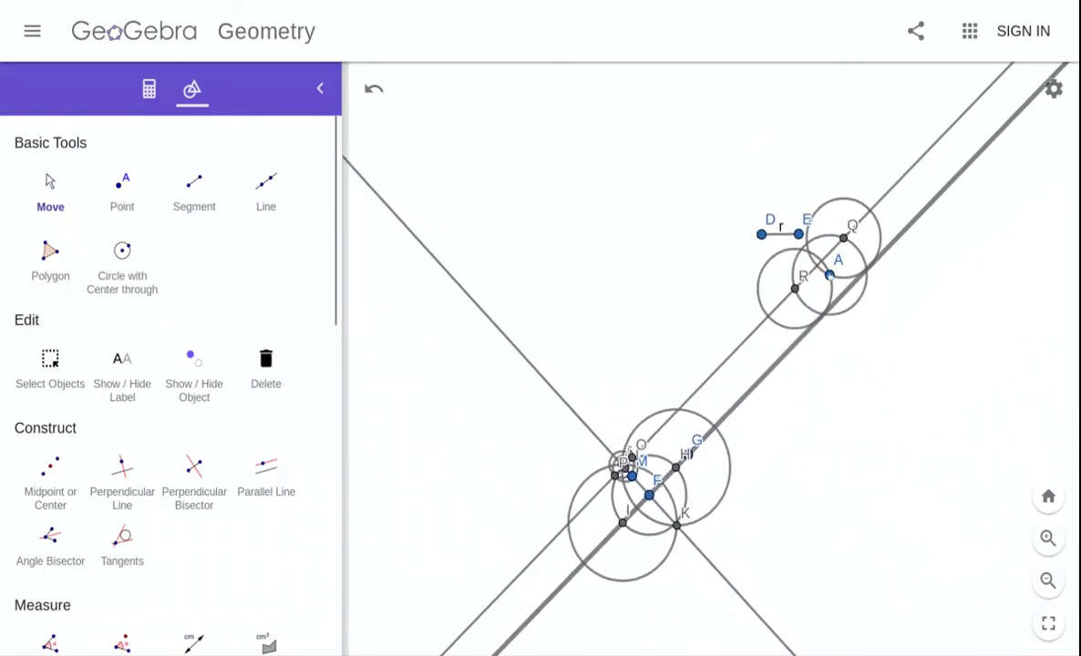